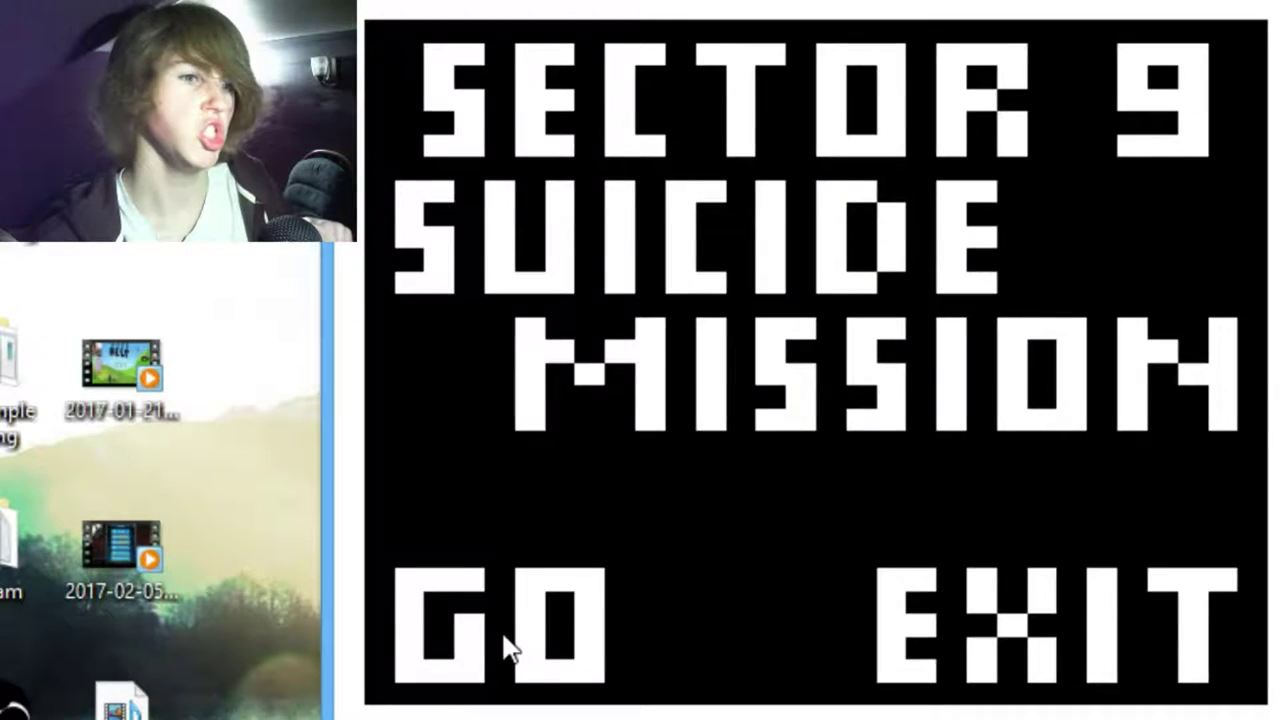
{"action": "left_click", "coordinate": [508, 648]}
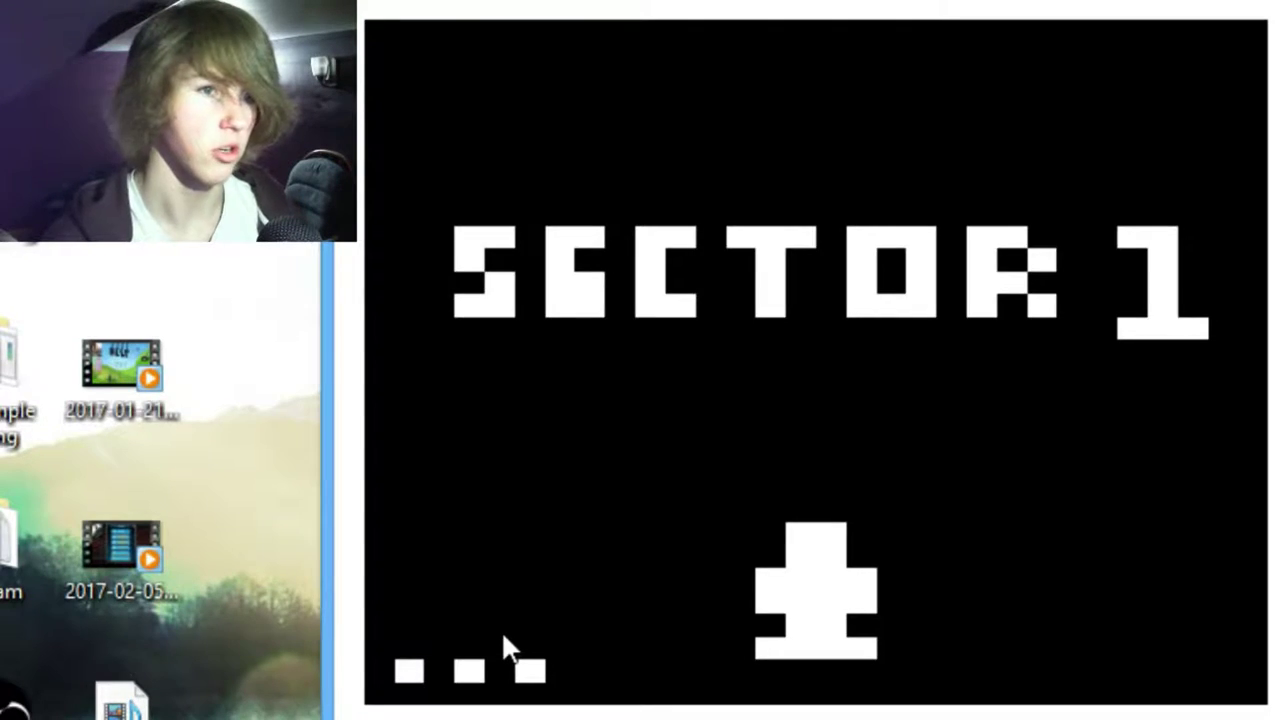
{"action": "key", "text": "Left"}
{"action": "key", "text": "space"}
{"action": "key", "text": "Left"}
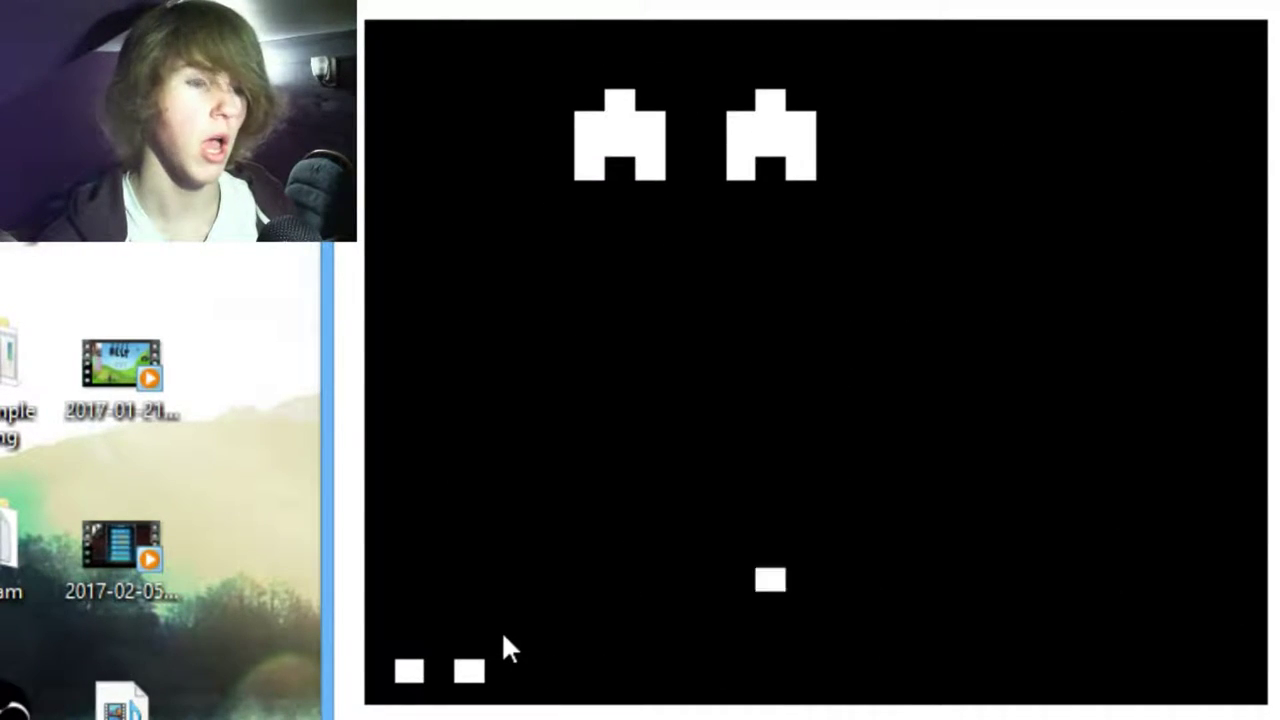
{"action": "key", "text": "space"}
{"action": "key", "text": "space"}
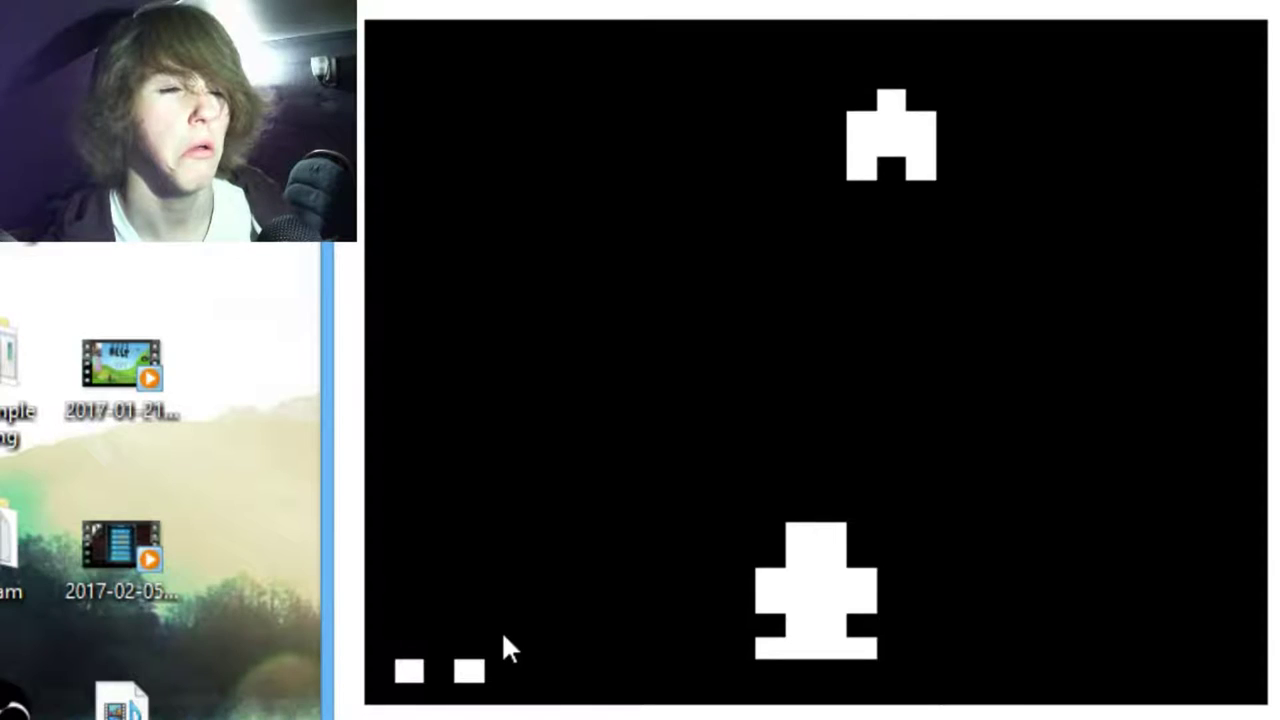
{"action": "key", "text": "Right"}
{"action": "key", "text": "space"}
{"action": "key", "text": "Left"}
{"action": "key", "text": "space"}
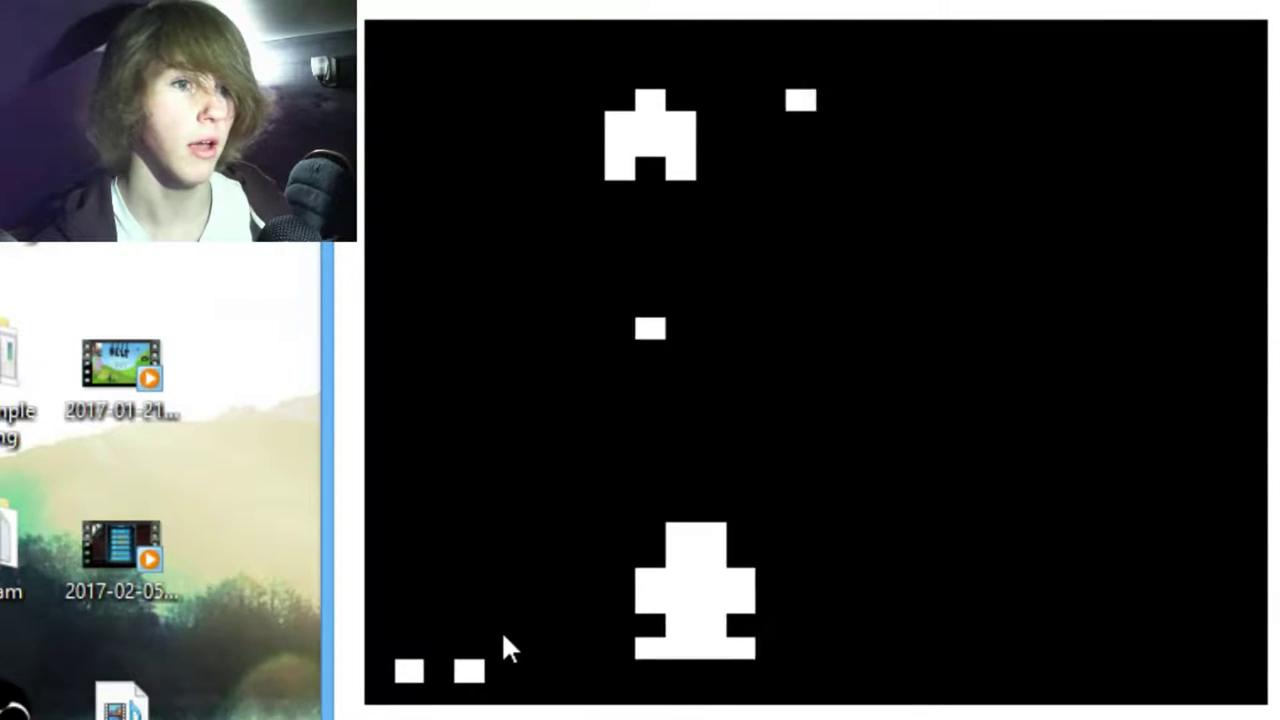
{"action": "key", "text": "Right"}
{"action": "key", "text": "space"}
{"action": "key", "text": "Left"}
{"action": "key", "text": "Right"}
{"action": "key", "text": "space"}
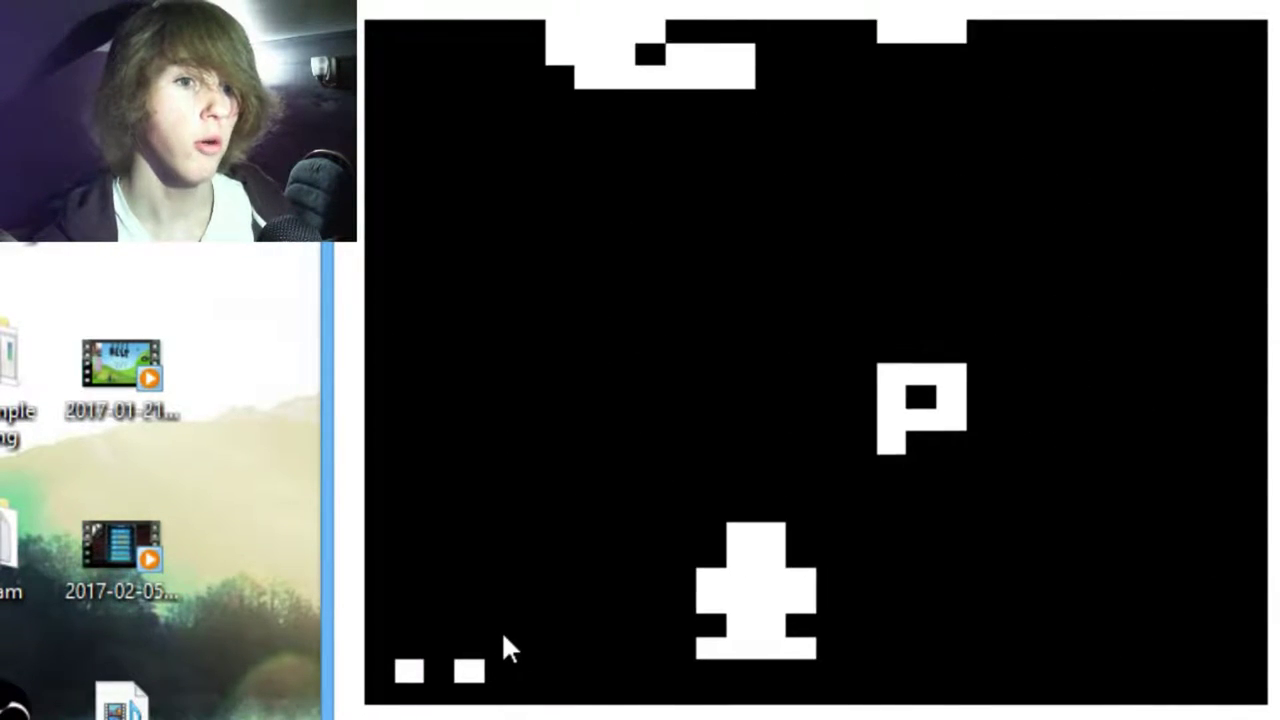
{"action": "key", "text": "Right"}
{"action": "key", "text": "space"}
{"action": "key", "text": "space"}
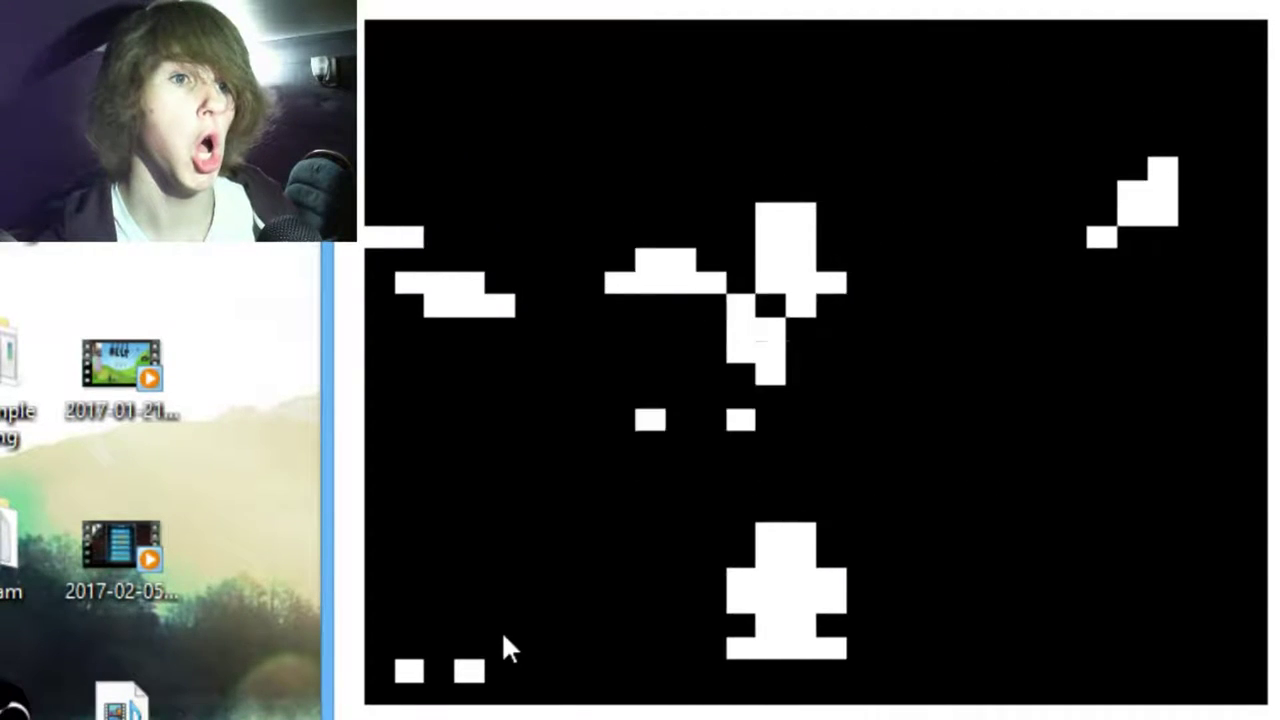
{"action": "key", "text": "Right"}
{"action": "key", "text": "Right"}
{"action": "key", "text": "Left"}
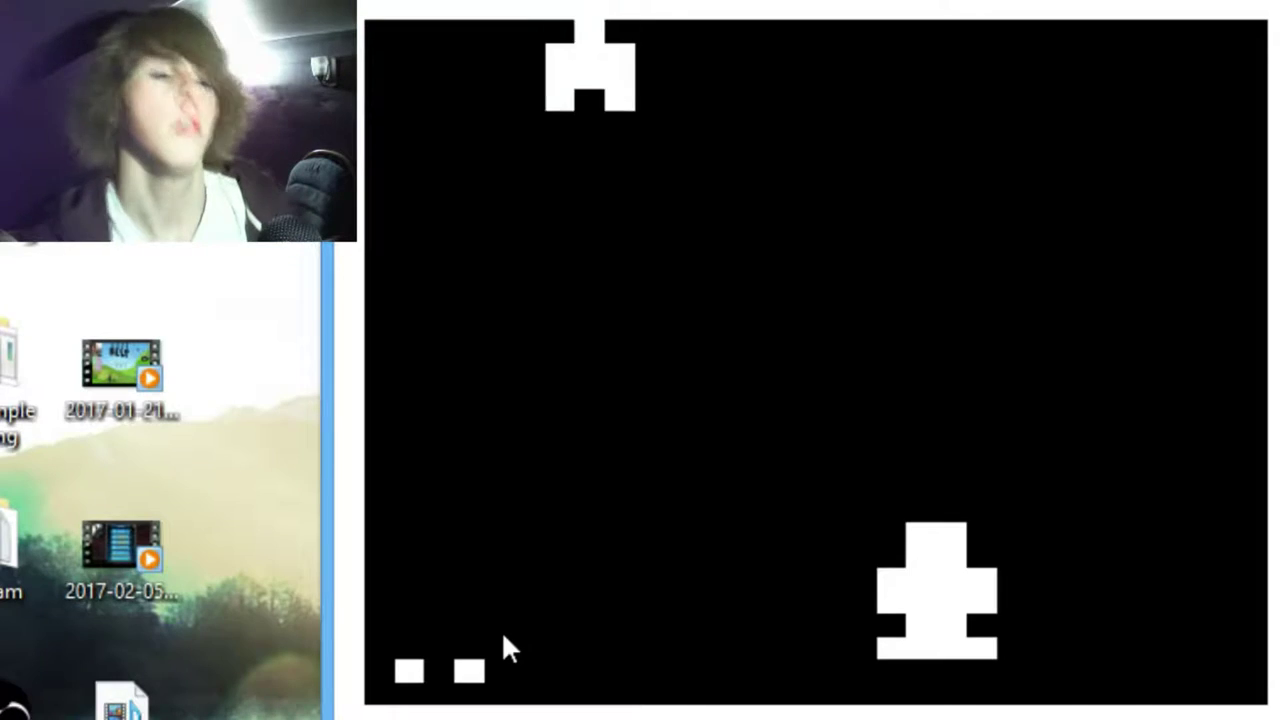
{"action": "key", "text": "Left"}
{"action": "key", "text": "Left"}
{"action": "key", "text": "Right"}
{"action": "key", "text": "Left"}
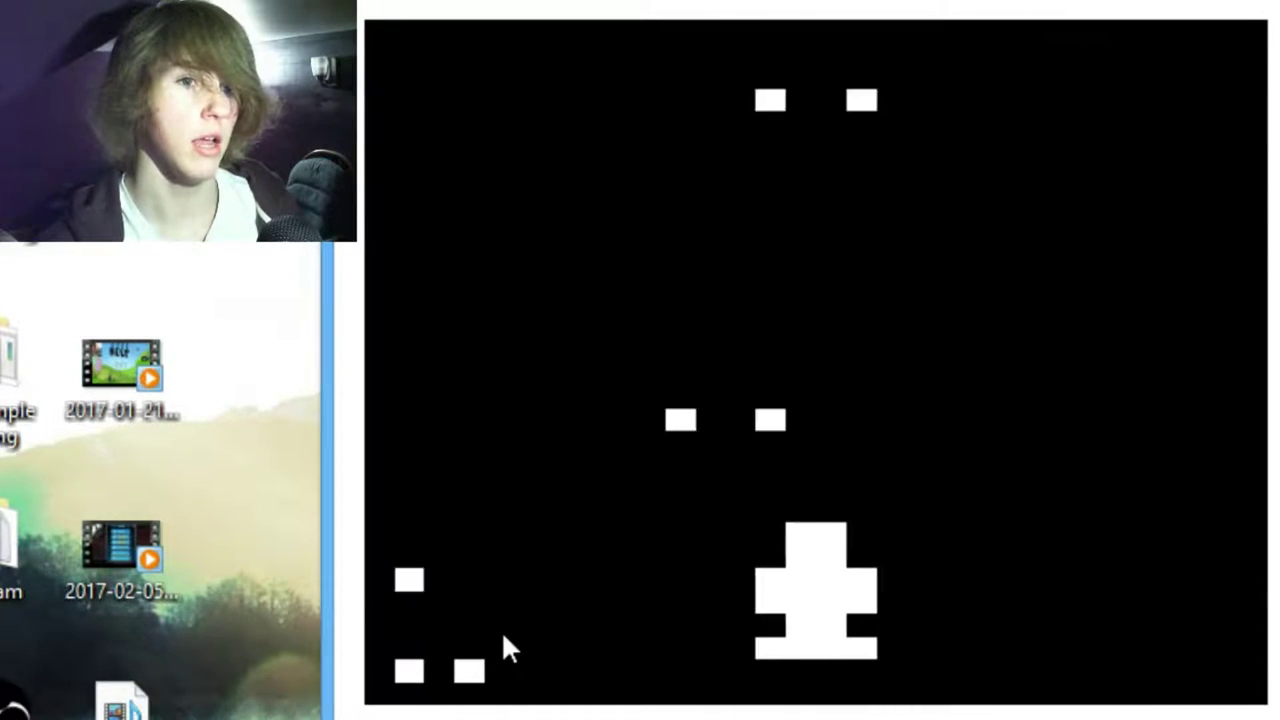
{"action": "key", "text": "Right"}
{"action": "key", "text": "Left"}
{"action": "key", "text": "Right"}
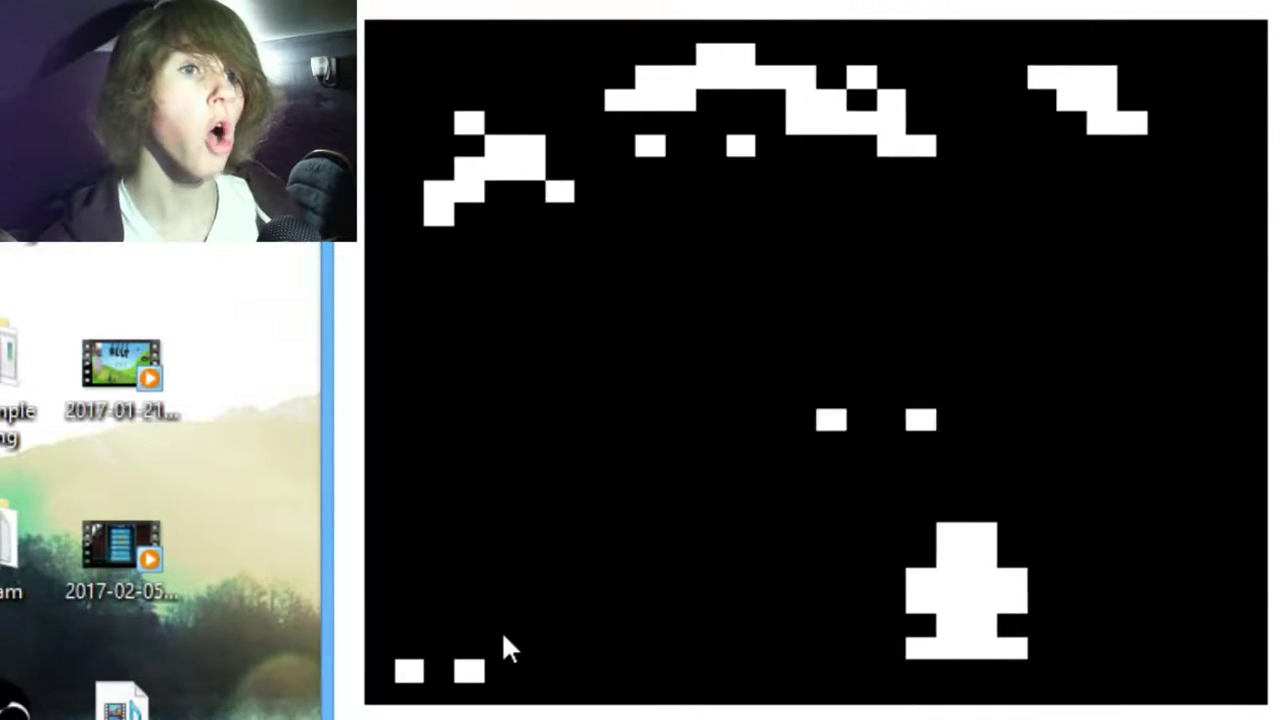
{"action": "key", "text": "Left"}
{"action": "key", "text": "Left"}
{"action": "key", "text": "Left"}
{"action": "key", "text": "Right"}
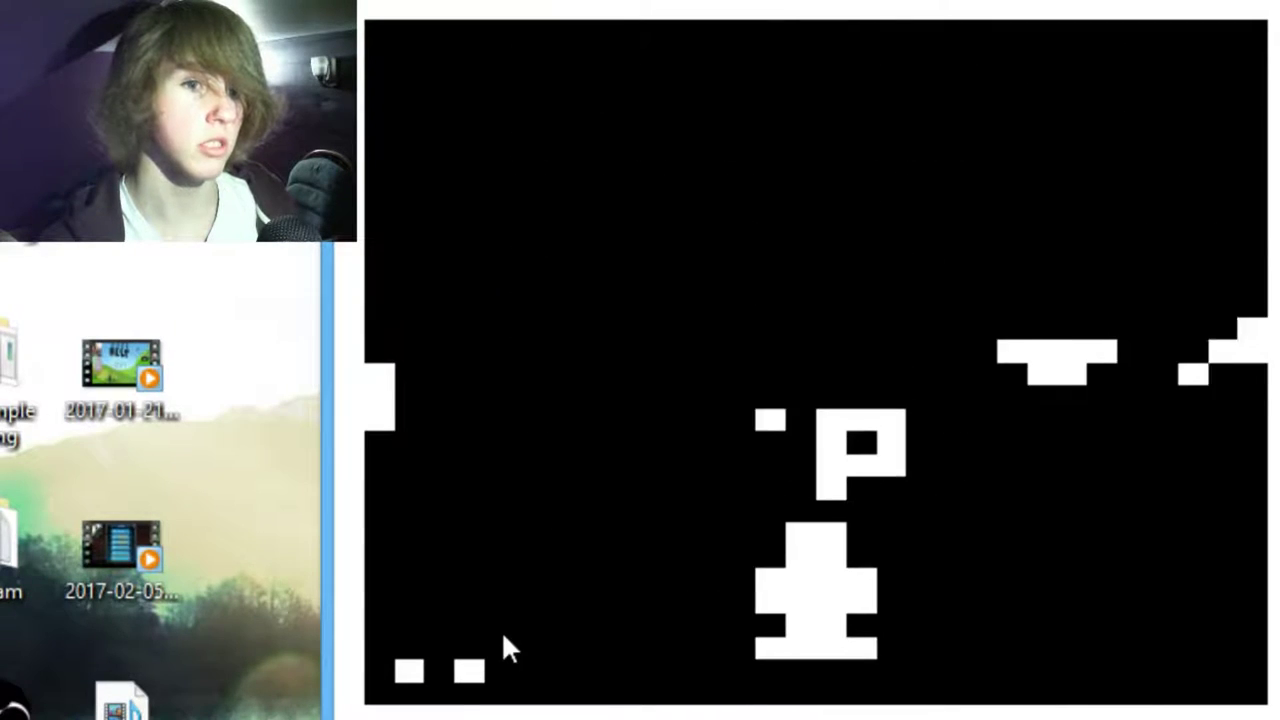
{"action": "key", "text": "Left"}
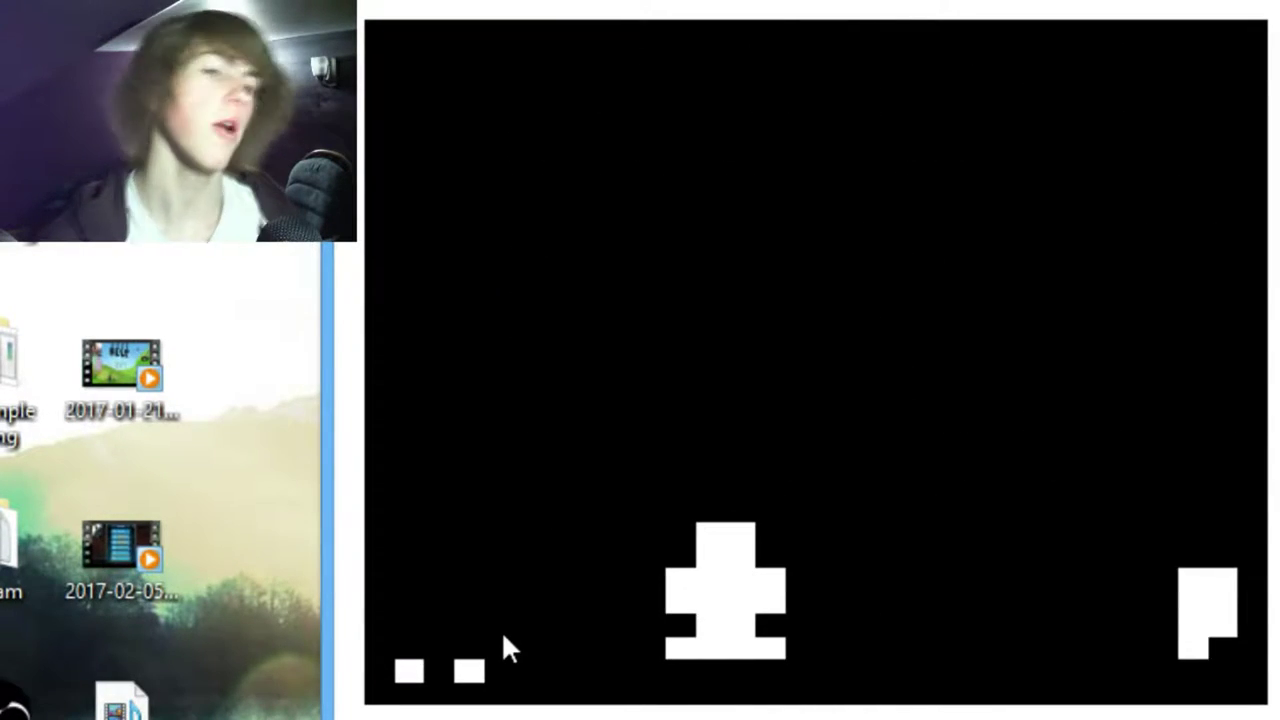
{"action": "key", "text": "Right"}
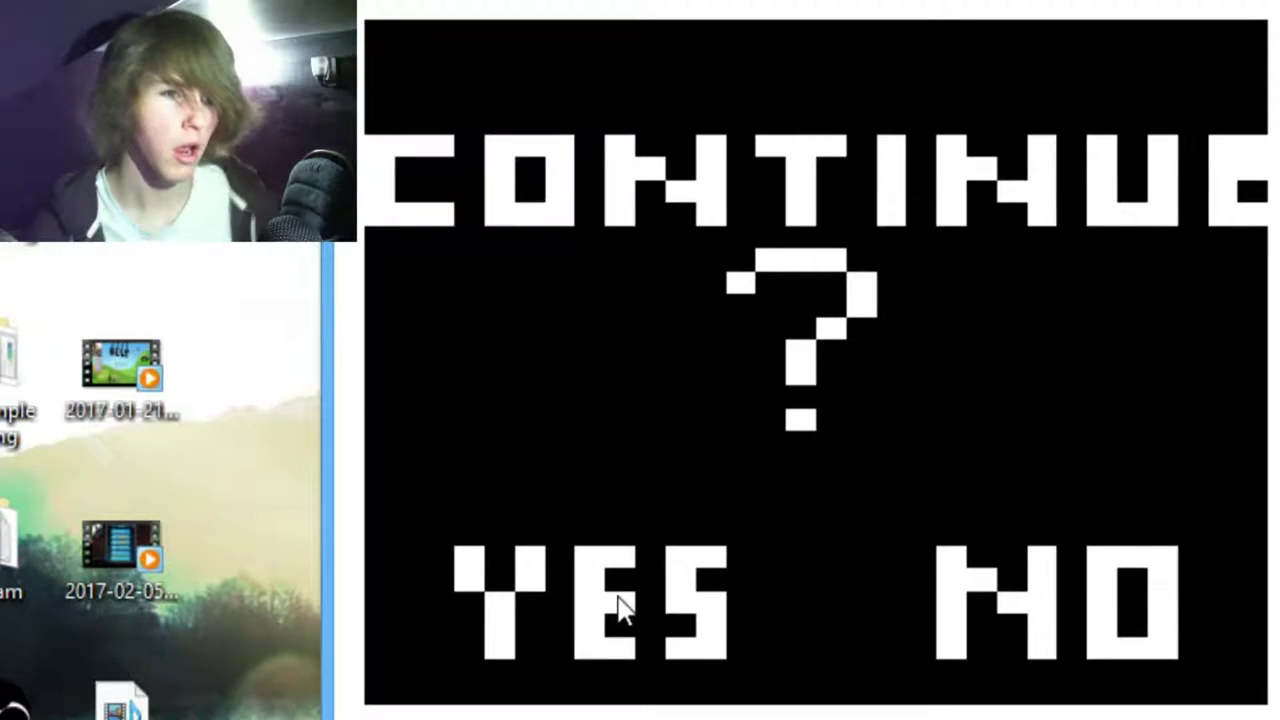
{"action": "left_click", "coordinate": [620, 605]}
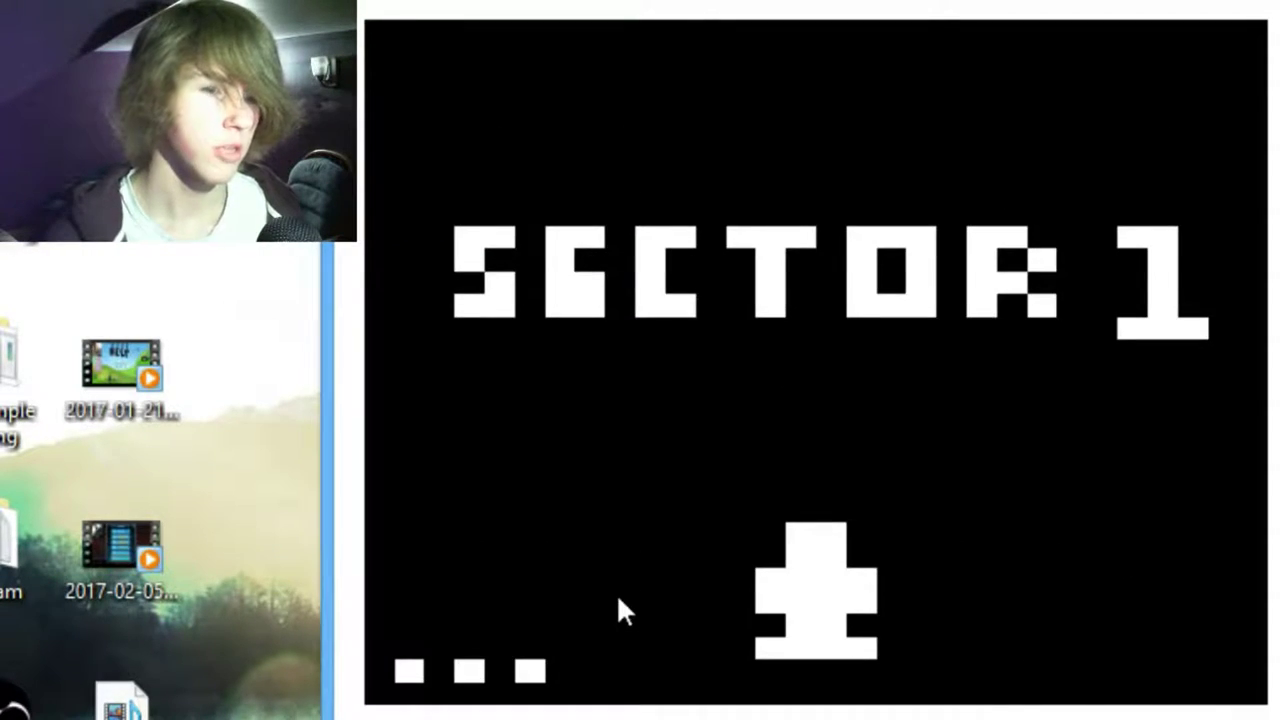
{"action": "key", "text": "Right"}
{"action": "key", "text": "Right"}
{"action": "key", "text": "Left"}
{"action": "key", "text": "Right"}
{"action": "key", "text": "Left"}
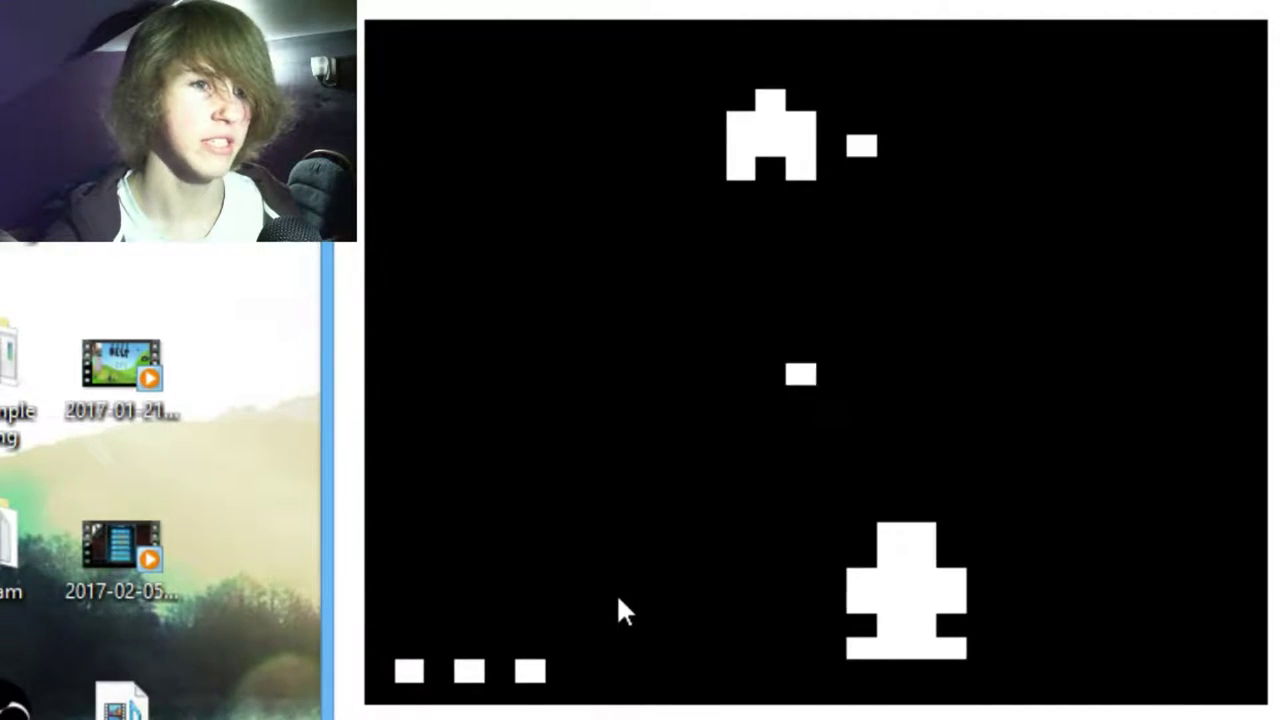
{"action": "key", "text": "Right"}
{"action": "key", "text": "Left"}
{"action": "key", "text": "Left"}
{"action": "key", "text": "space"}
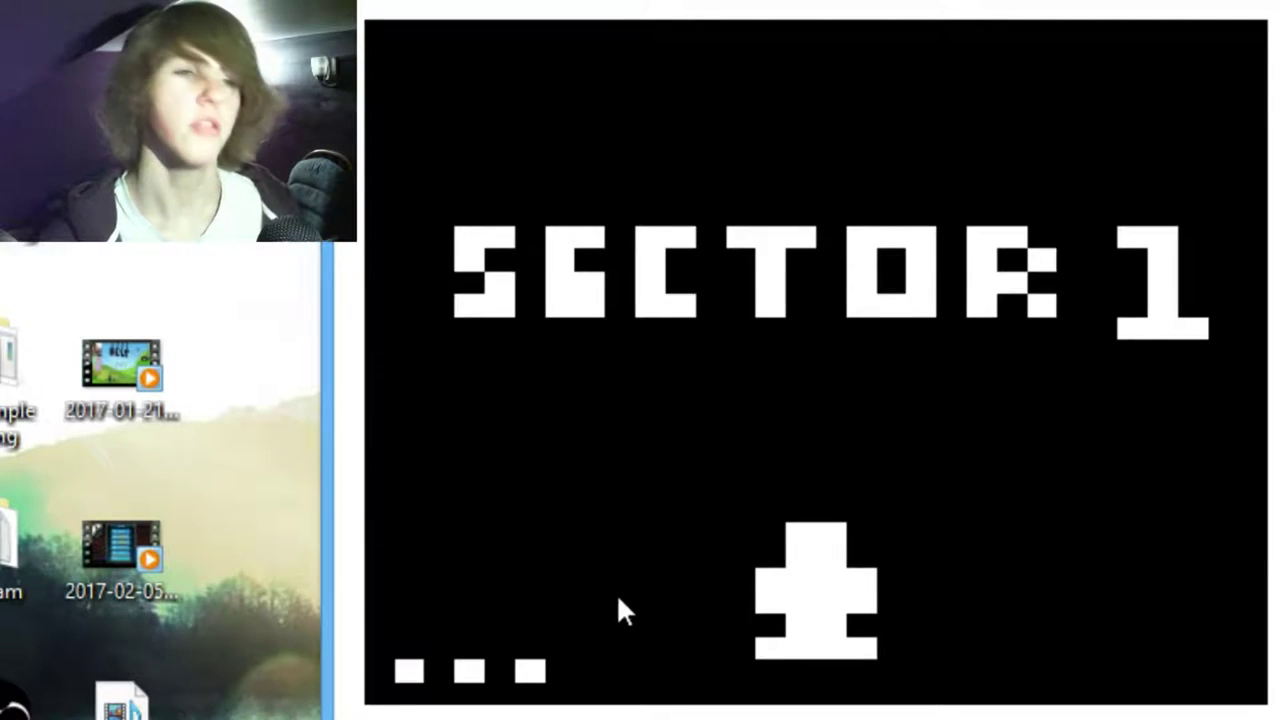
{"action": "key", "text": "Left"}
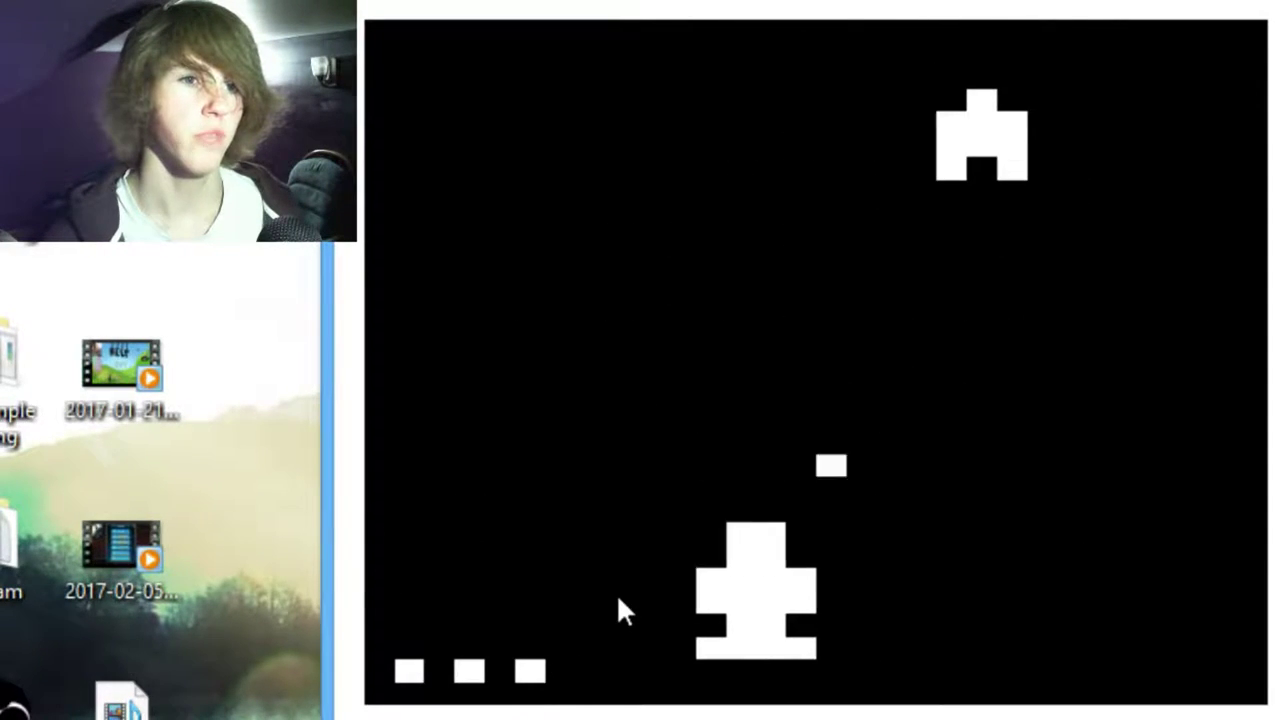
{"action": "key", "text": "Right"}
{"action": "key", "text": "space"}
{"action": "key", "text": "Left"}
{"action": "key", "text": "Right"}
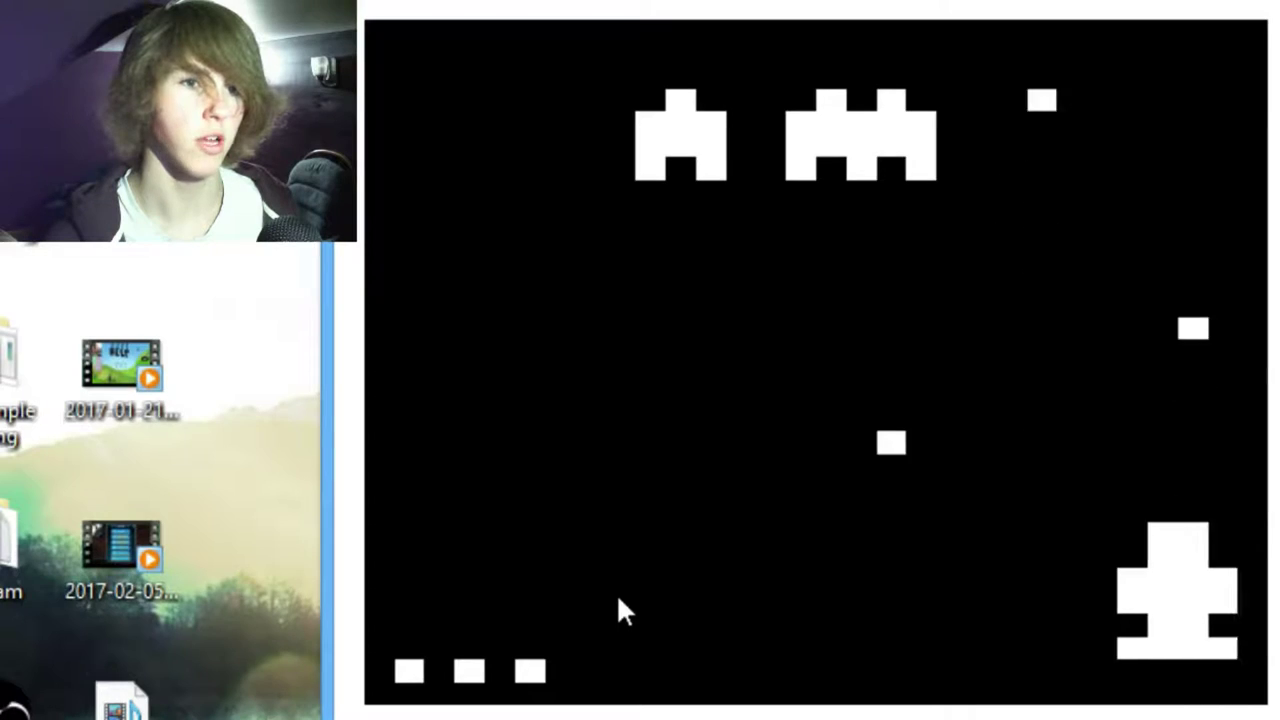
{"action": "key", "text": "Left"}
{"action": "key", "text": "space"}
{"action": "key", "text": "Left"}
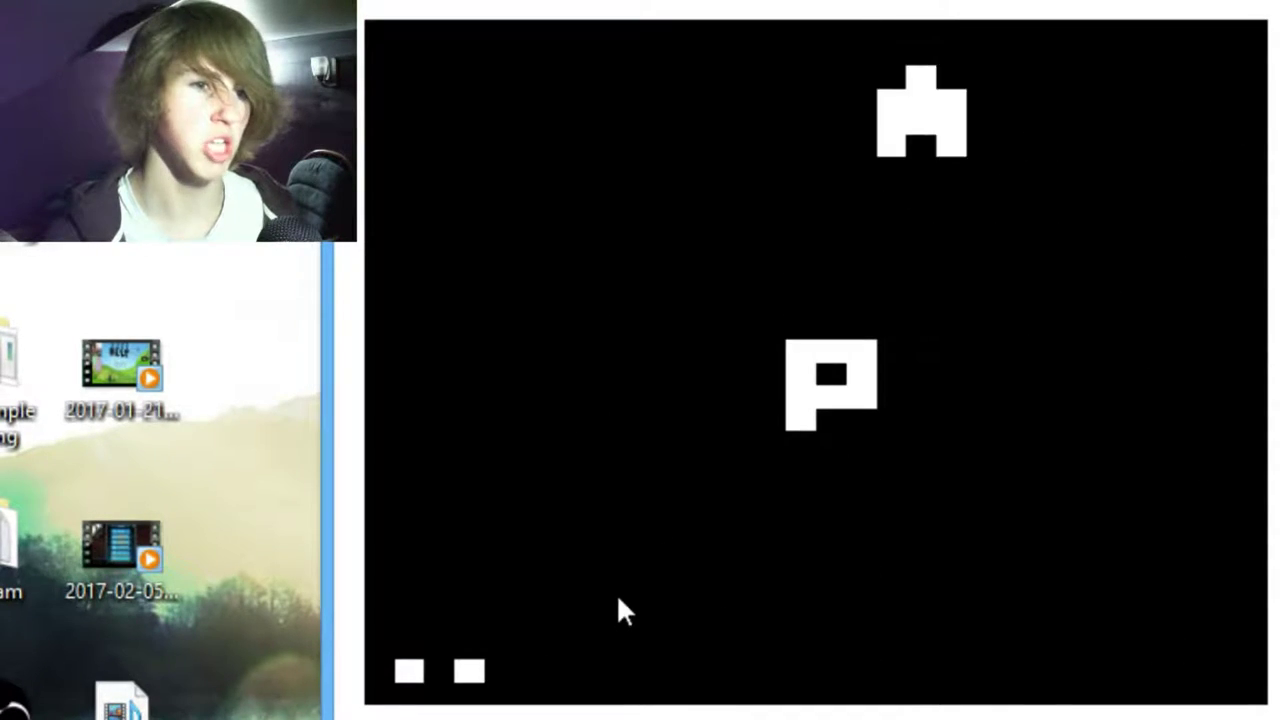
{"action": "key", "text": "Left"}
{"action": "key", "text": "Left"}
{"action": "key", "text": "Right"}
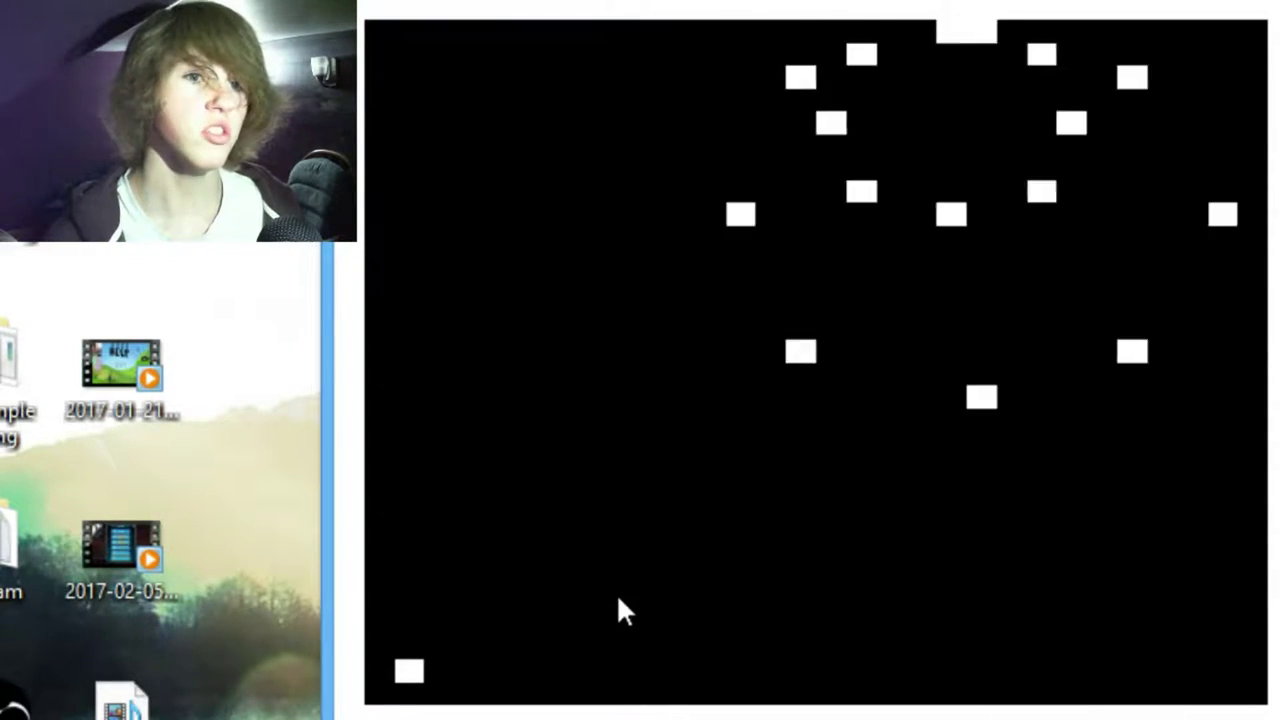
{"action": "key", "text": "space"}
{"action": "key", "text": "Right"}
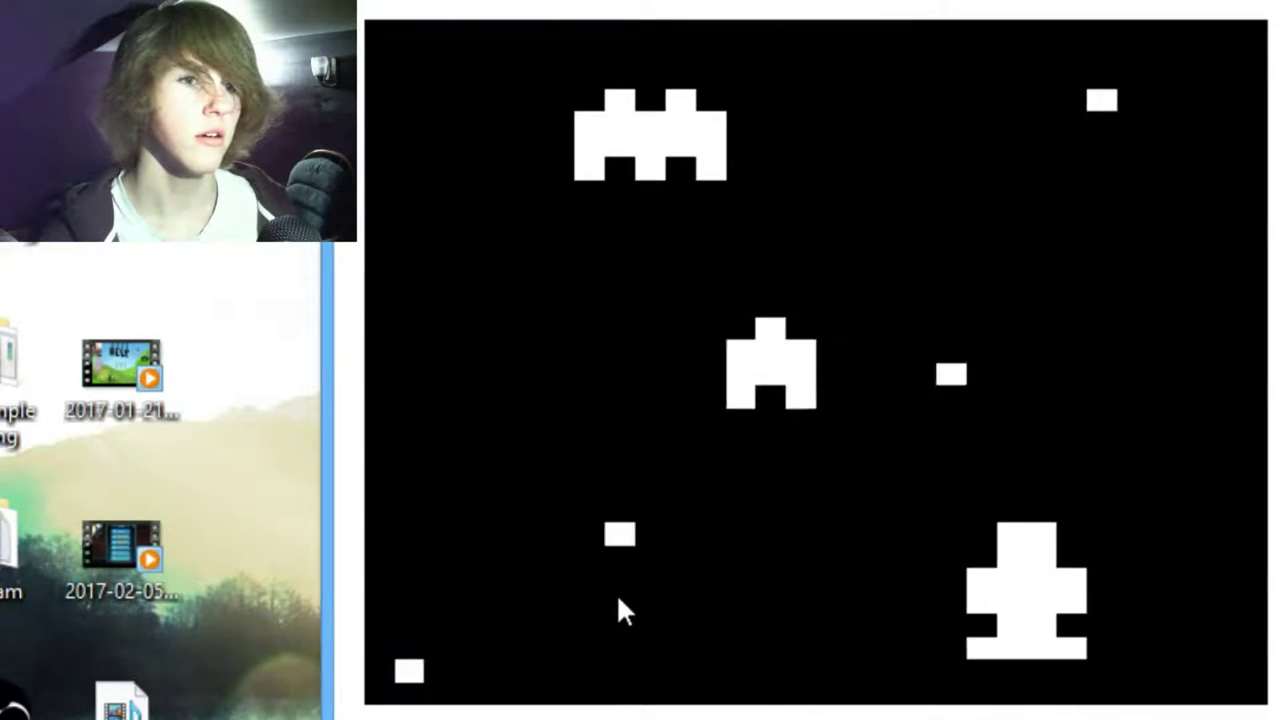
{"action": "key", "text": "Right"}
{"action": "key", "text": "Left"}
{"action": "key", "text": "space"}
{"action": "key", "text": "Left"}
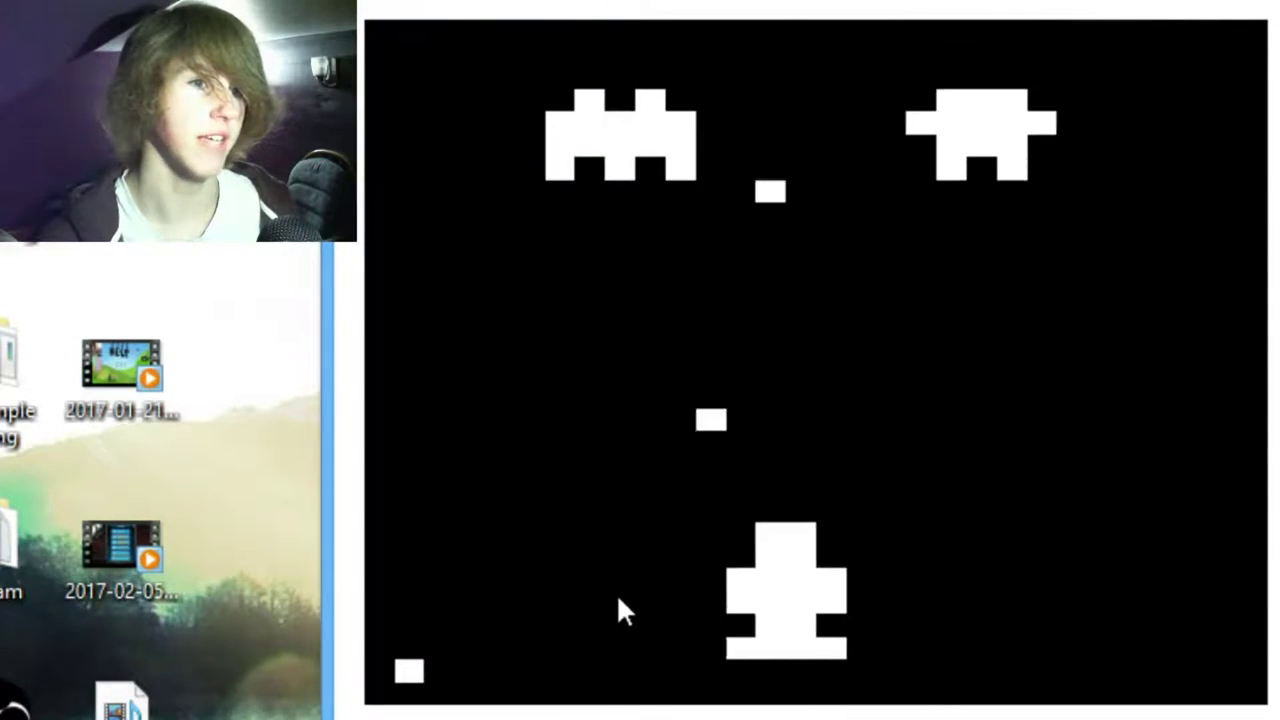
{"action": "key", "text": "Right"}
{"action": "key", "text": "Right"}
{"action": "key", "text": "space"}
{"action": "key", "text": "Right"}
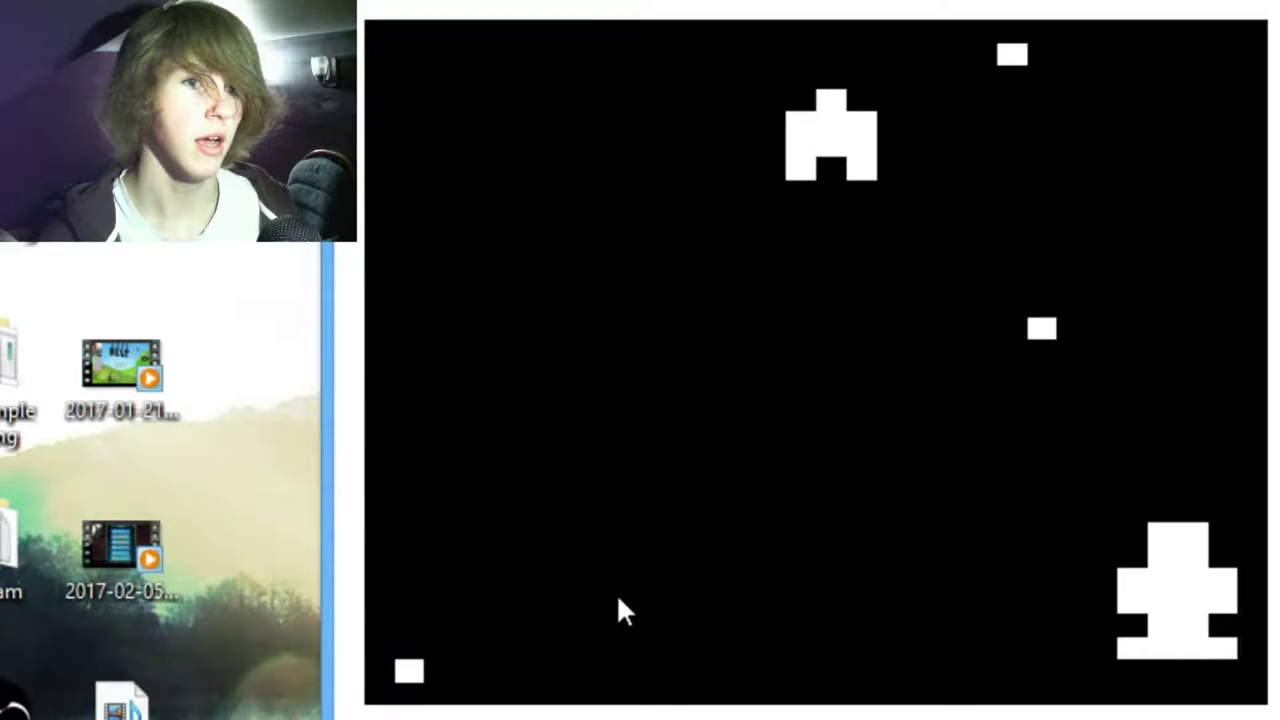
{"action": "key", "text": "Left"}
{"action": "key", "text": "space"}
{"action": "key", "text": "Right"}
{"action": "key", "text": "Left"}
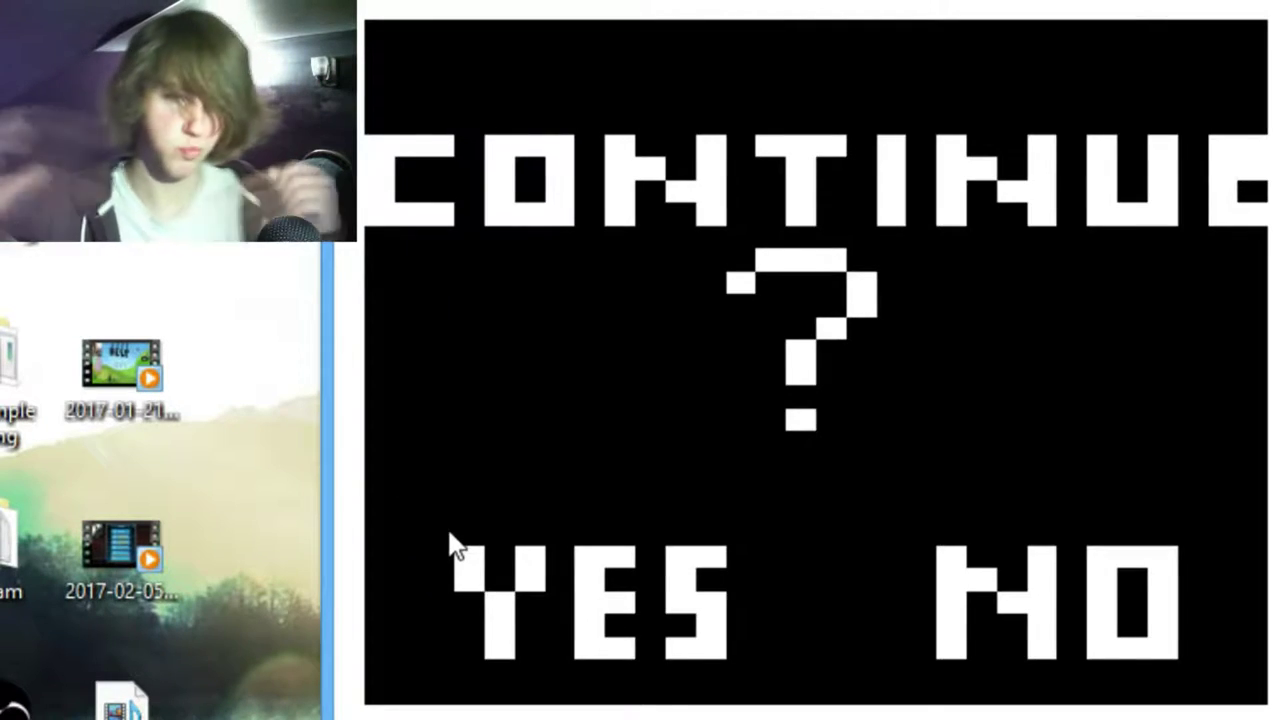
{"action": "left_click", "coordinate": [610, 600]}
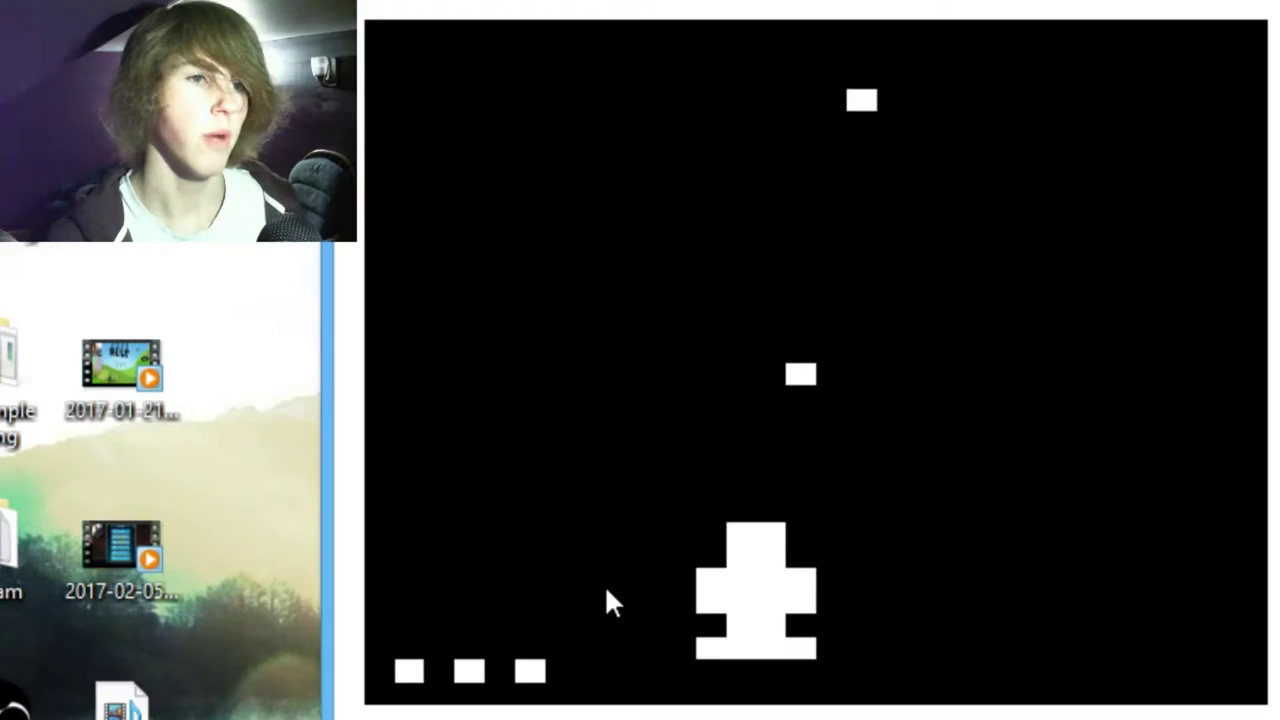
{"action": "key", "text": "Left"}
{"action": "key", "text": "Left"}
{"action": "key", "text": "Right"}
{"action": "key", "text": "Right"}
{"action": "key", "text": "Right"}
{"action": "key", "text": "space"}
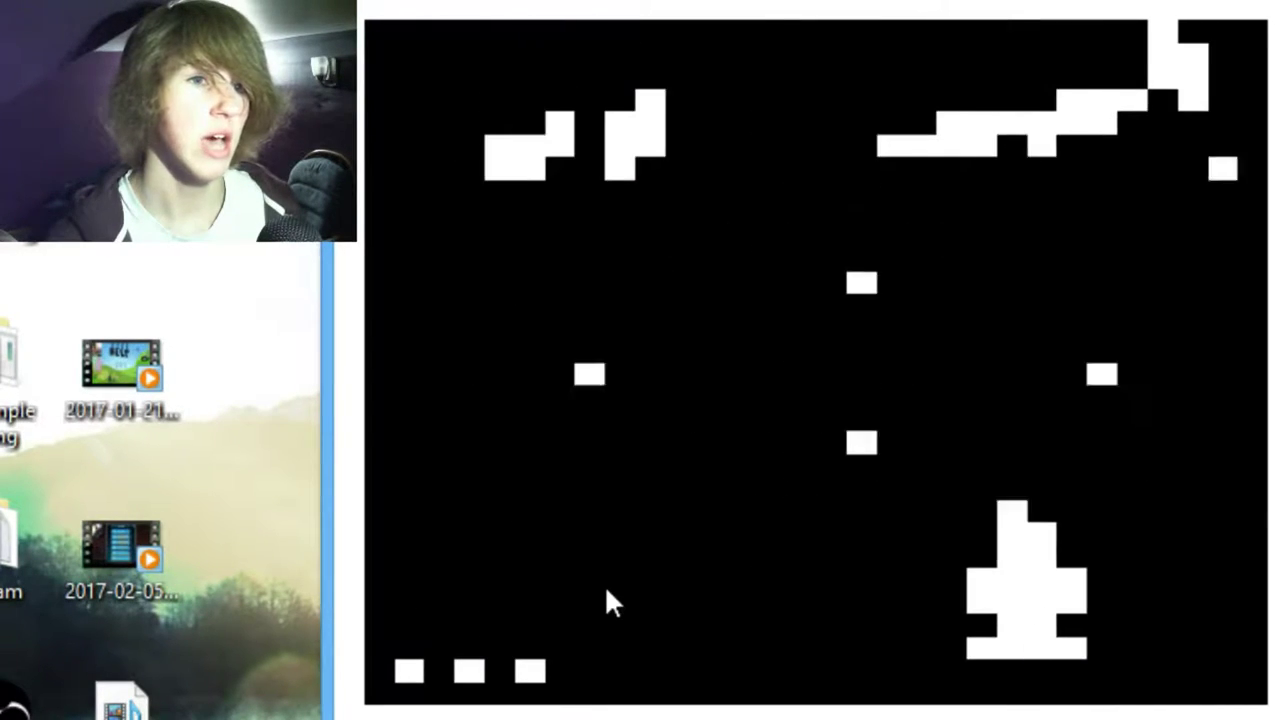
{"action": "key", "text": "Left"}
{"action": "key", "text": "Left"}
{"action": "key", "text": "Right"}
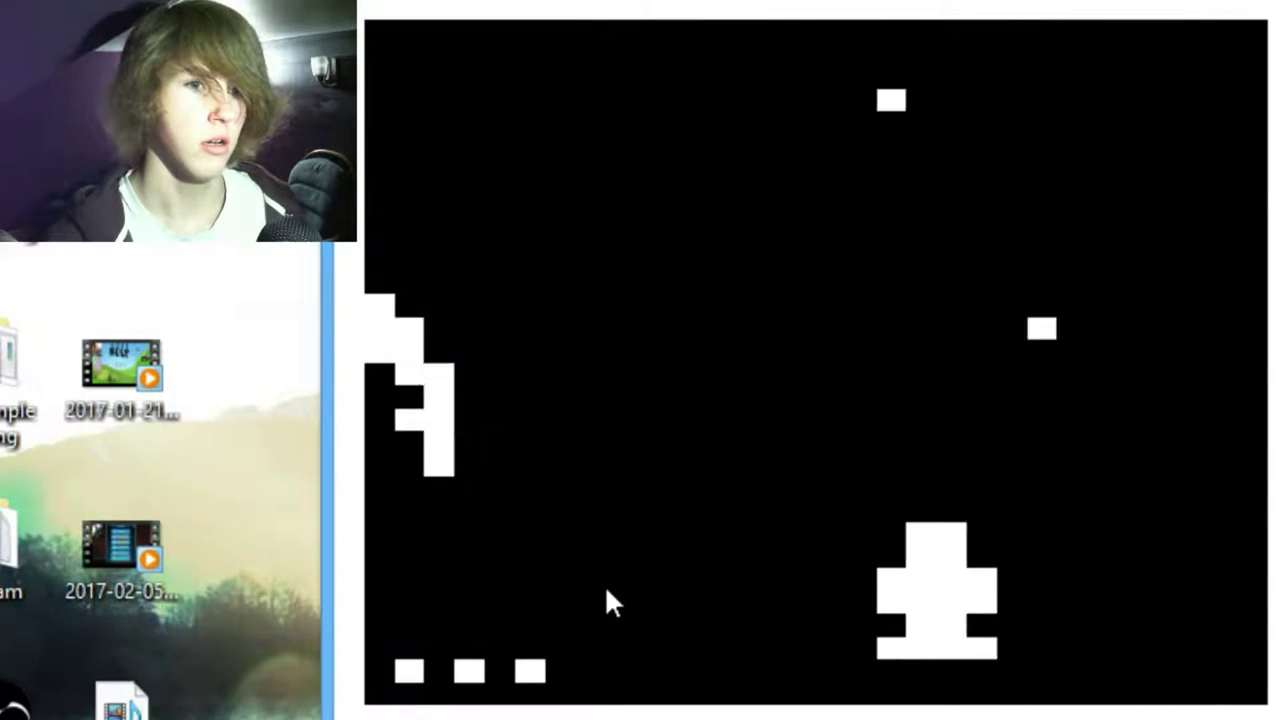
{"action": "key", "text": "Left"}
{"action": "key", "text": "Left"}
{"action": "key", "text": "space"}
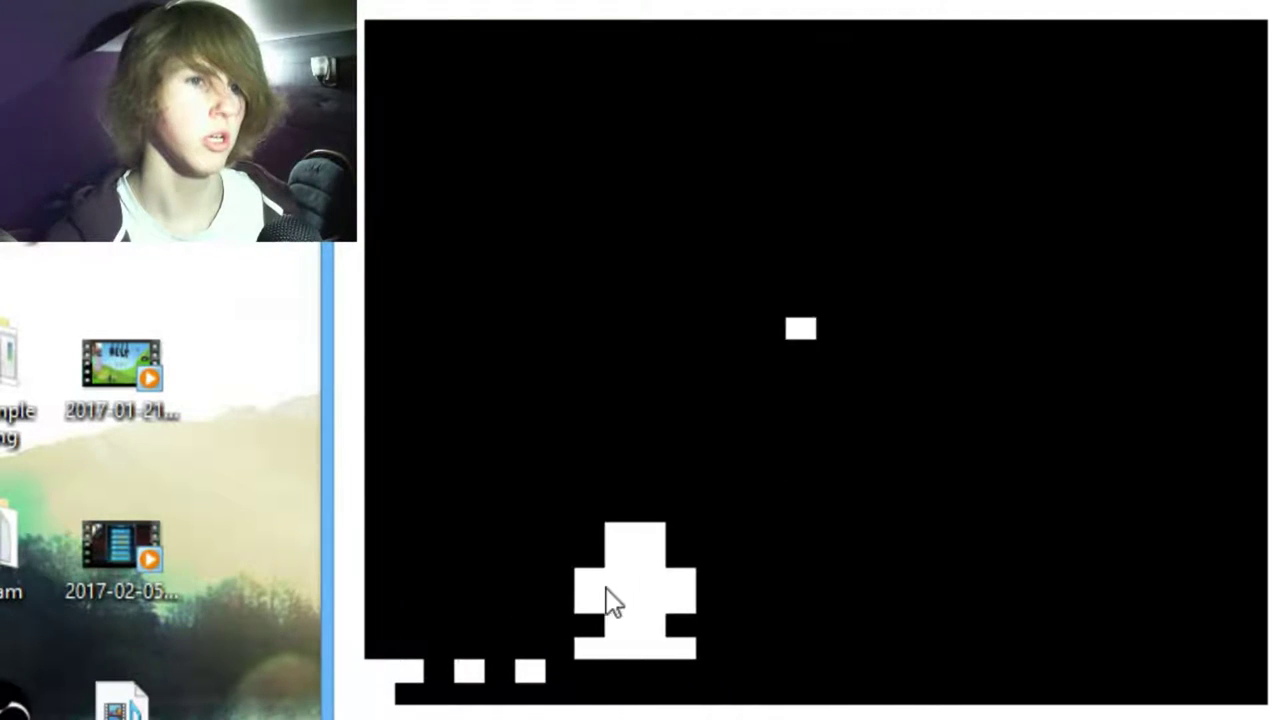
{"action": "key", "text": "Right"}
{"action": "key", "text": "Left"}
{"action": "key", "text": "Right"}
{"action": "key", "text": "Right"}
{"action": "key", "text": "space"}
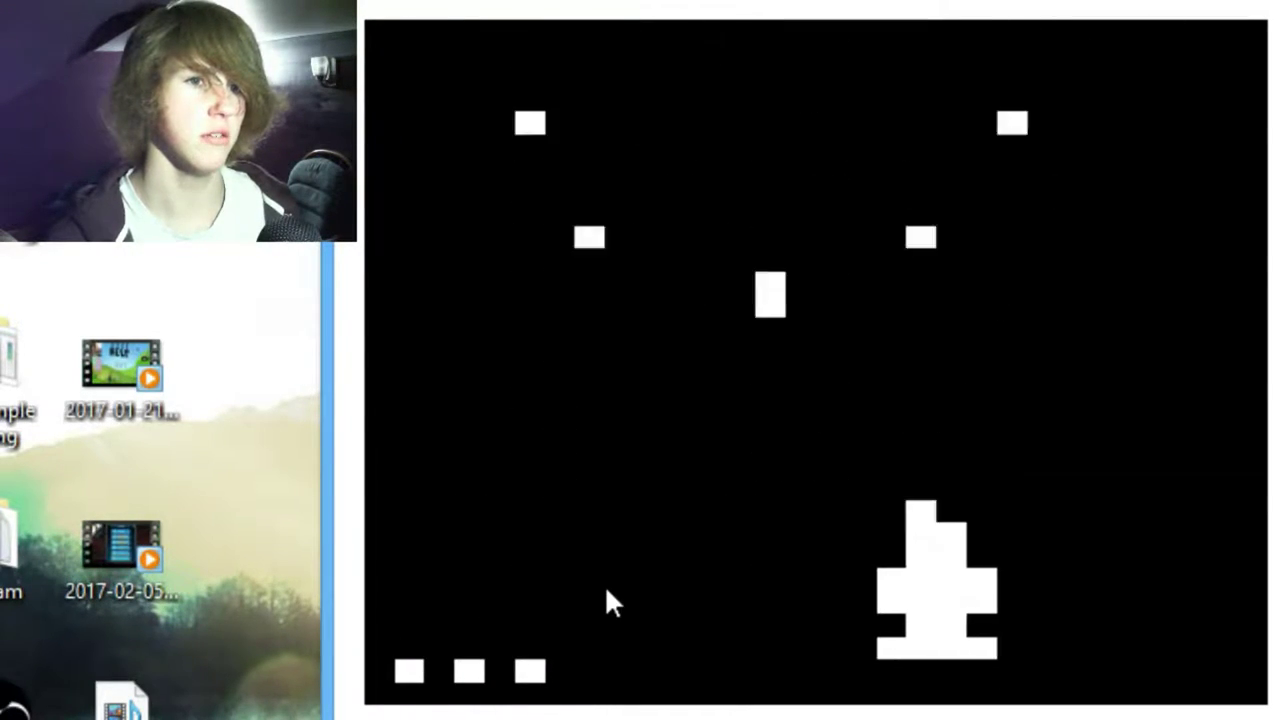
{"action": "key", "text": "Left"}
{"action": "key", "text": "Left"}
{"action": "key", "text": "Left"}
{"action": "key", "text": "Right"}
{"action": "key", "text": "space"}
{"action": "key", "text": "Right"}
{"action": "key", "text": "Right"}
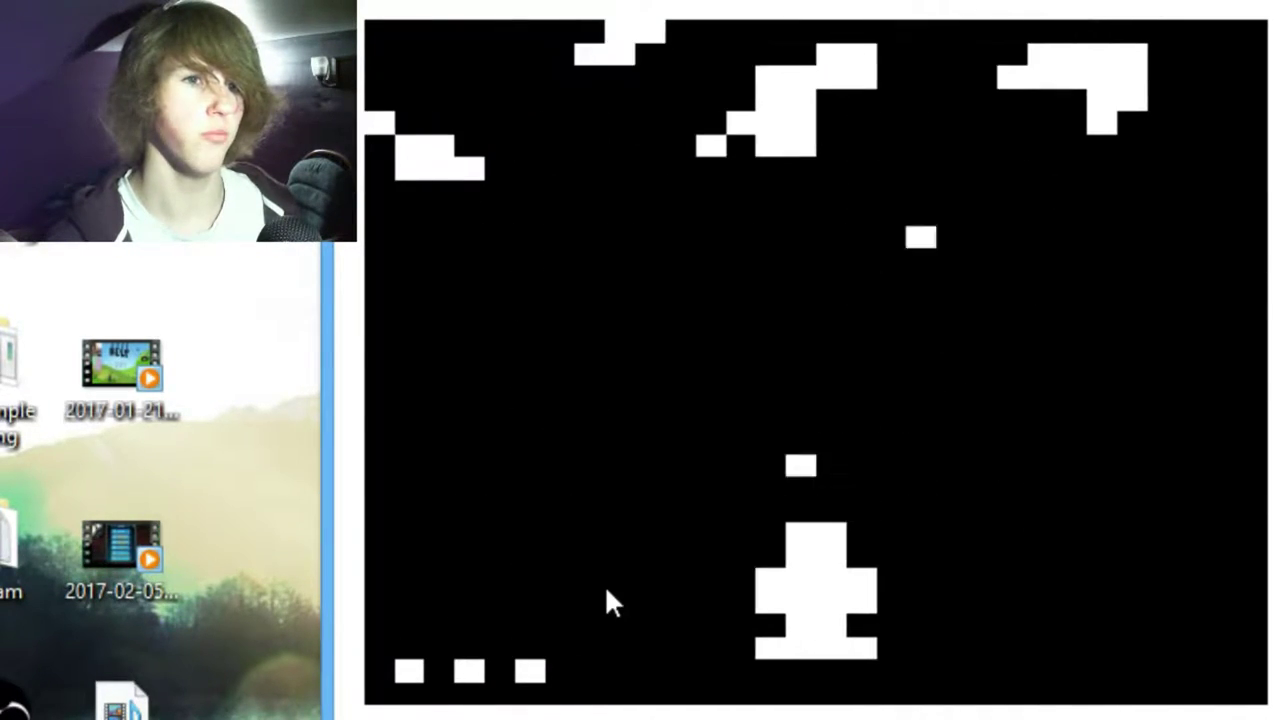
{"action": "key", "text": "Right"}
{"action": "key", "text": "Left"}
{"action": "key", "text": "Left"}
{"action": "key", "text": "space"}
{"action": "key", "text": "Right"}
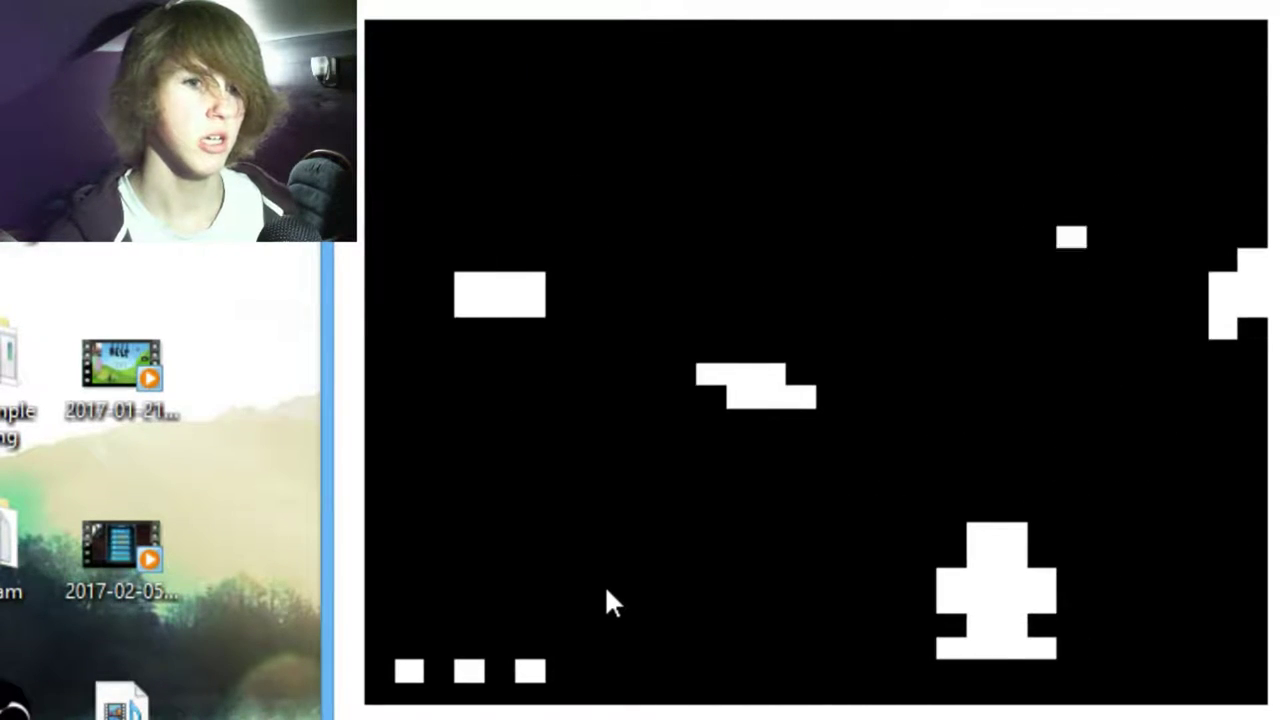
{"action": "key", "text": "Left"}
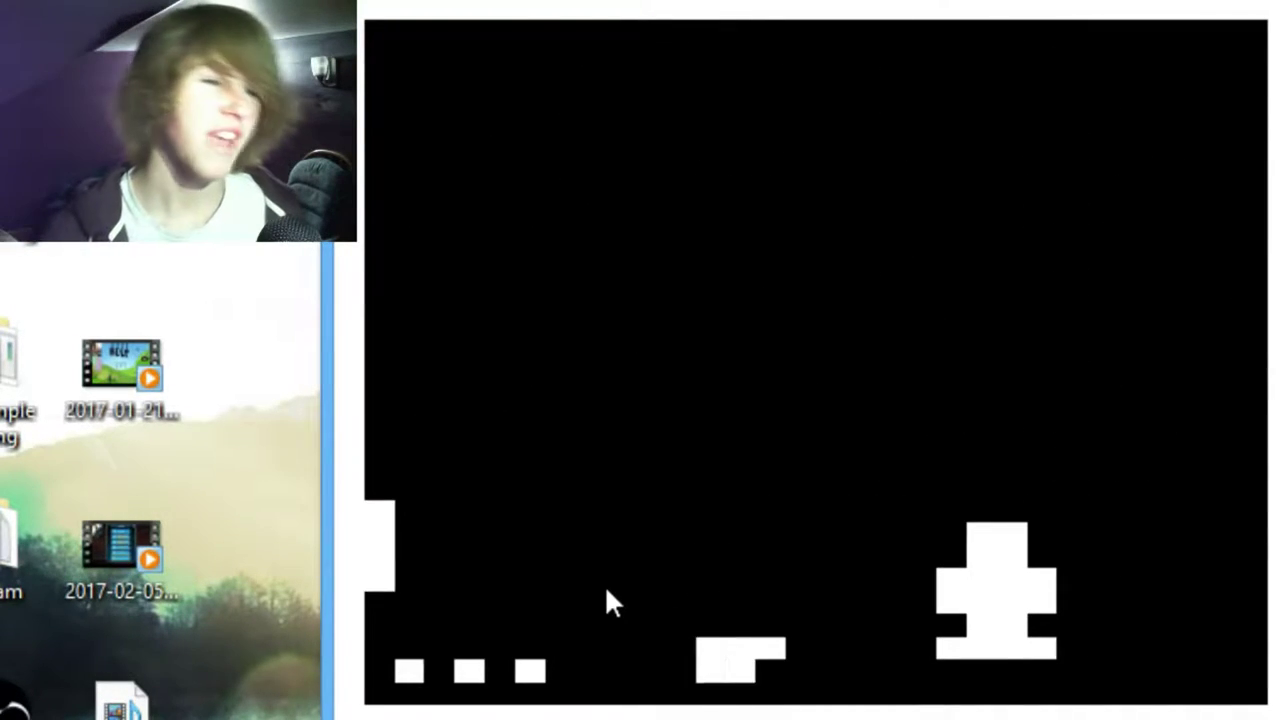
{"action": "key", "text": "Left"}
{"action": "key", "text": "Left"}
{"action": "key", "text": "space"}
{"action": "key", "text": "Right"}
{"action": "key", "text": "space"}
{"action": "key", "text": "Left"}
{"action": "key", "text": "Right"}
{"action": "key", "text": "space"}
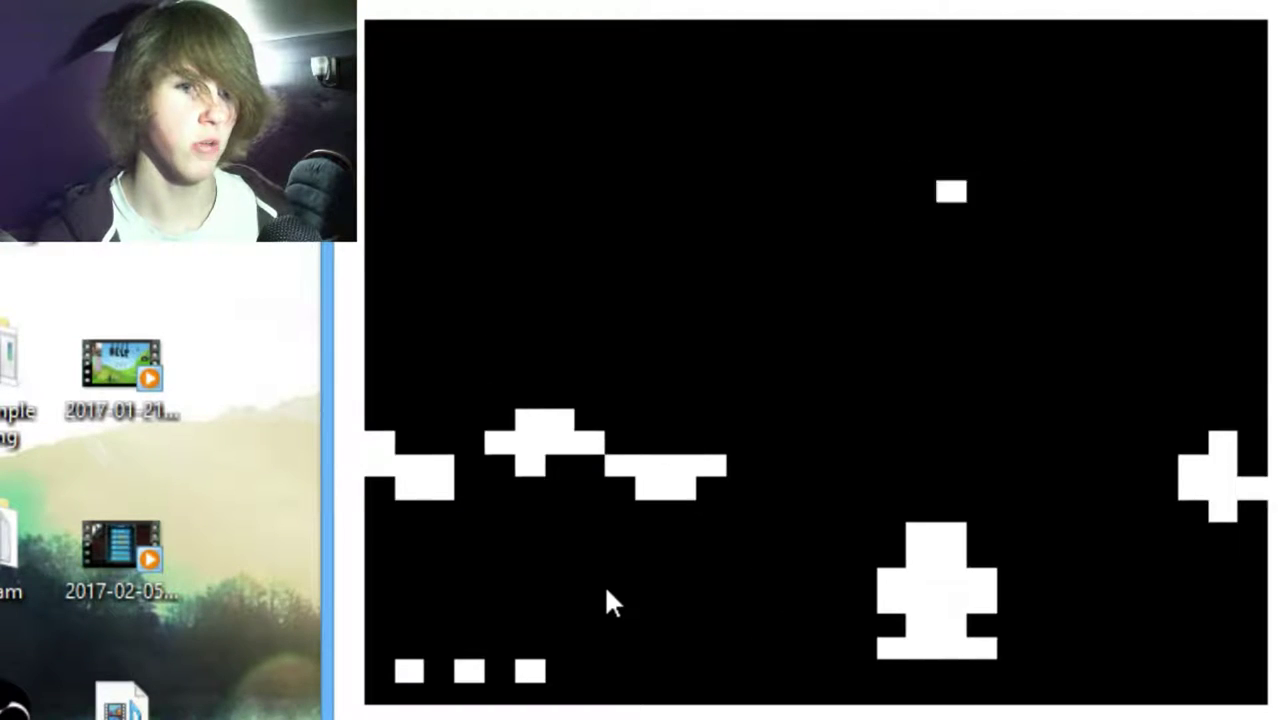
{"action": "key", "text": "Left"}
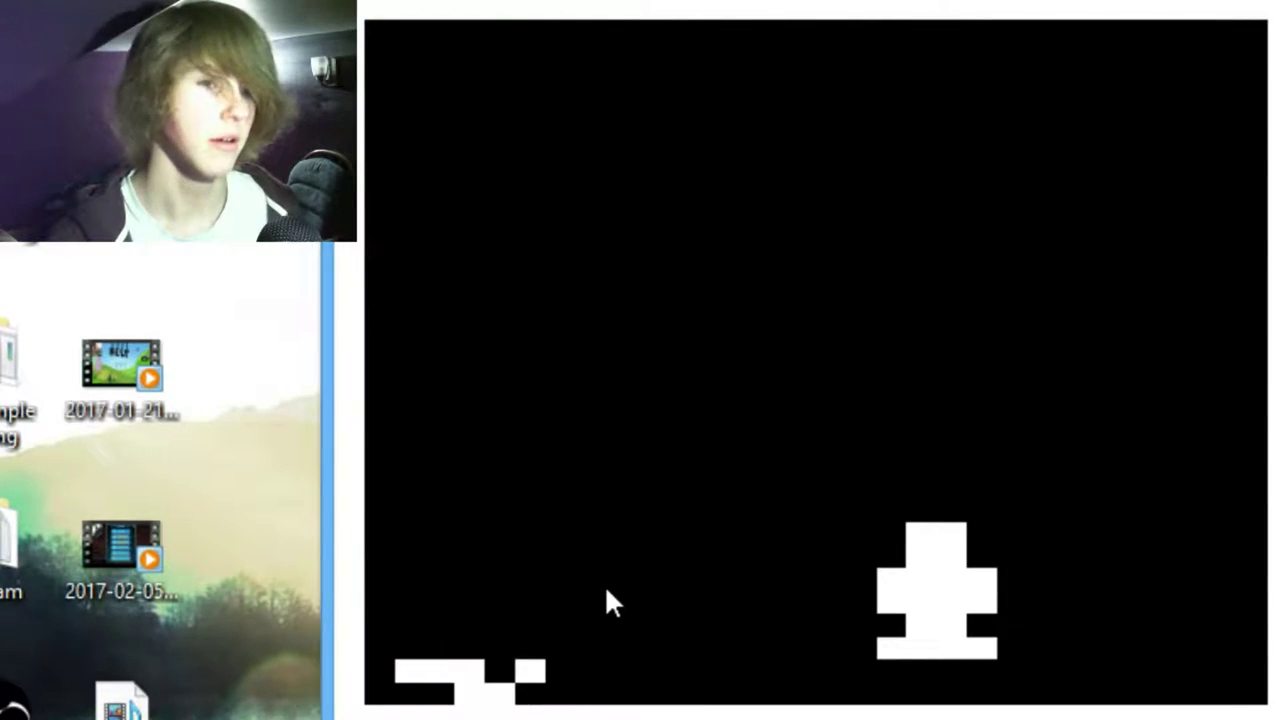
{"action": "key", "text": "Left"}
{"action": "key", "text": "Left"}
{"action": "key", "text": "space"}
{"action": "key", "text": "space"}
{"action": "key", "text": "Right"}
{"action": "key", "text": "space"}
{"action": "key", "text": "Left"}
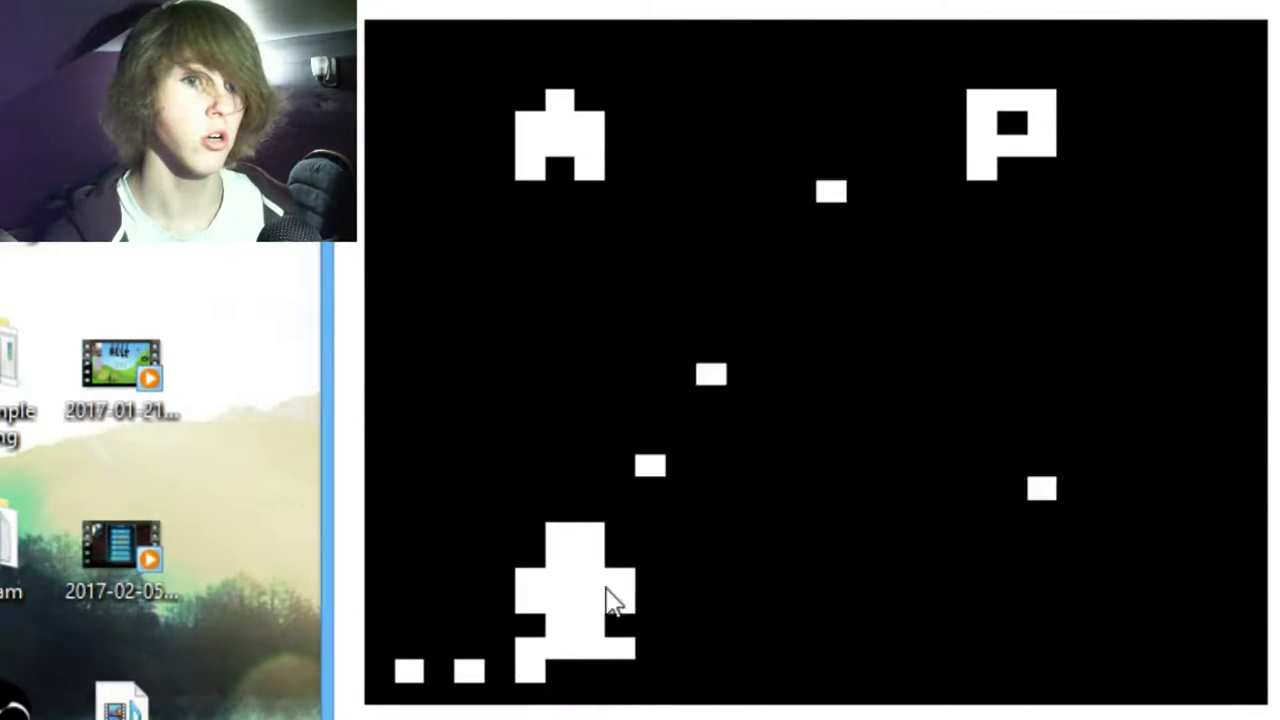
{"action": "key", "text": "Right"}
{"action": "key", "text": "space"}
{"action": "key", "text": "Left"}
{"action": "key", "text": "Left"}
{"action": "key", "text": "Right"}
{"action": "key", "text": "Right"}
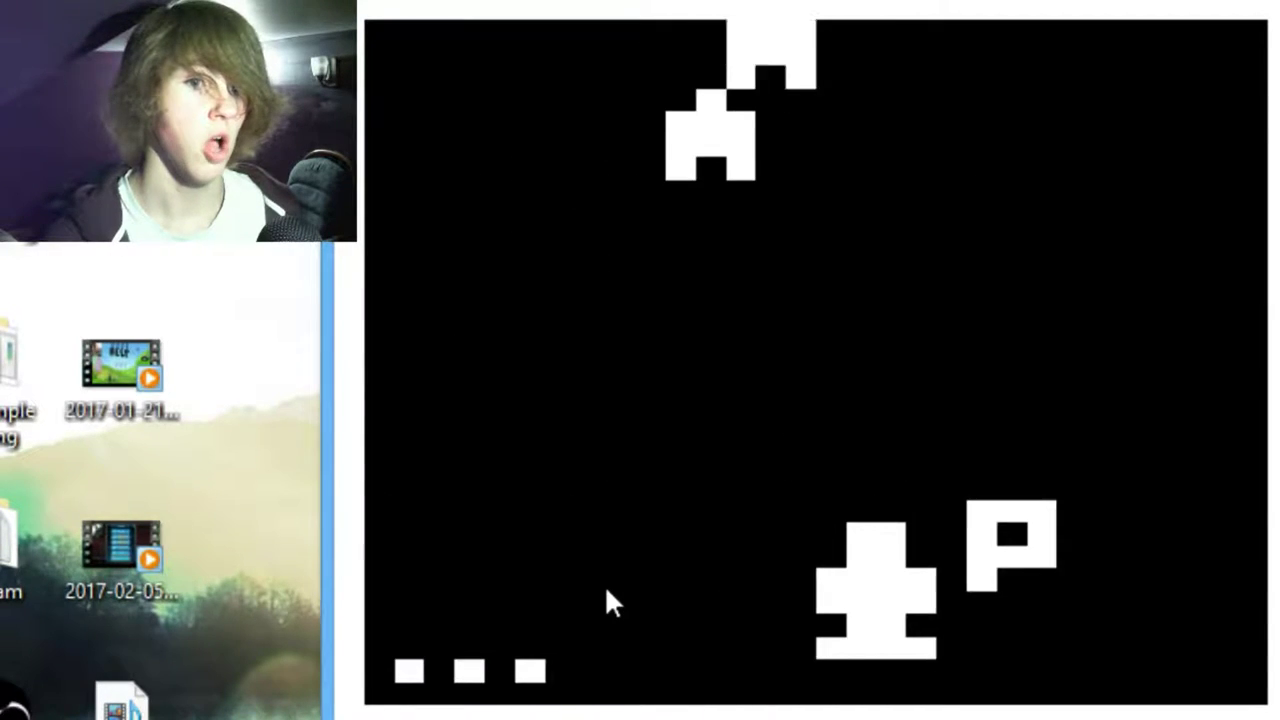
{"action": "key", "text": "Right"}
{"action": "key", "text": "Right"}
{"action": "key", "text": "Left"}
{"action": "key", "text": "Left"}
{"action": "key", "text": "space"}
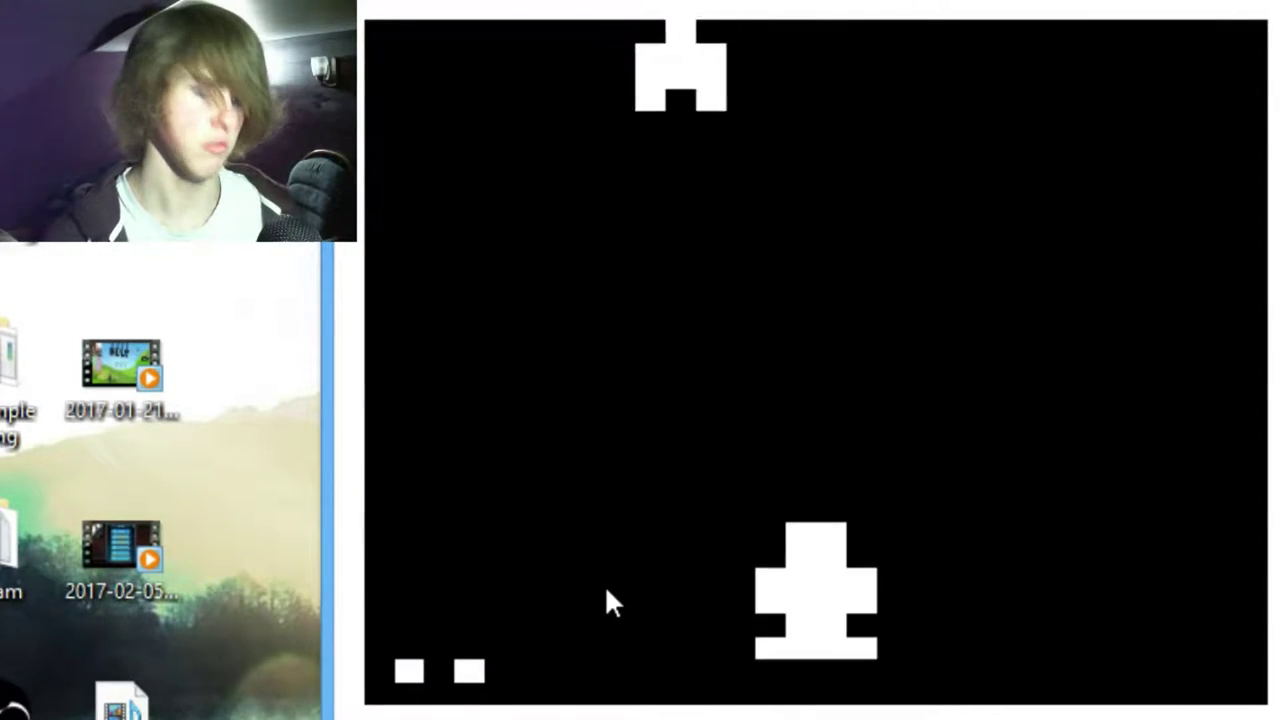
{"action": "key", "text": "space"}
{"action": "key", "text": "Right"}
{"action": "key", "text": "Right"}
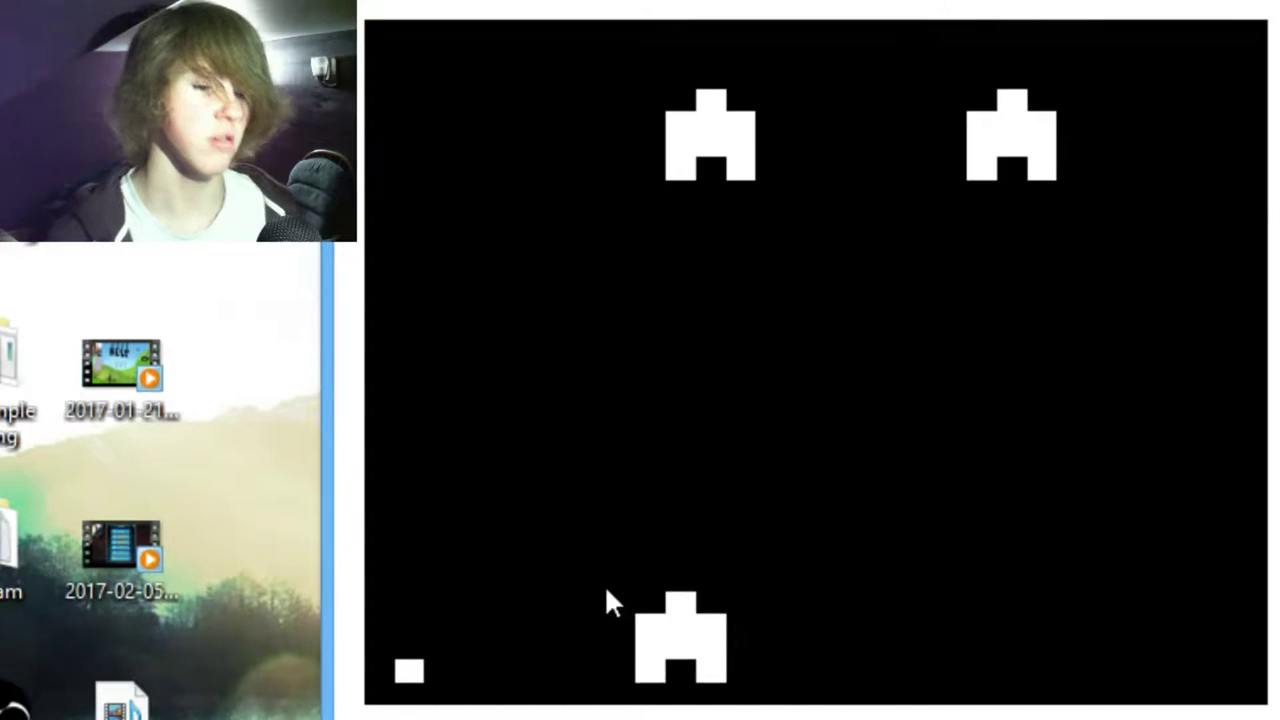
{"action": "key", "text": "Right"}
{"action": "key", "text": "space"}
{"action": "key", "text": "Left"}
{"action": "key", "text": "space"}
{"action": "key", "text": "Right"}
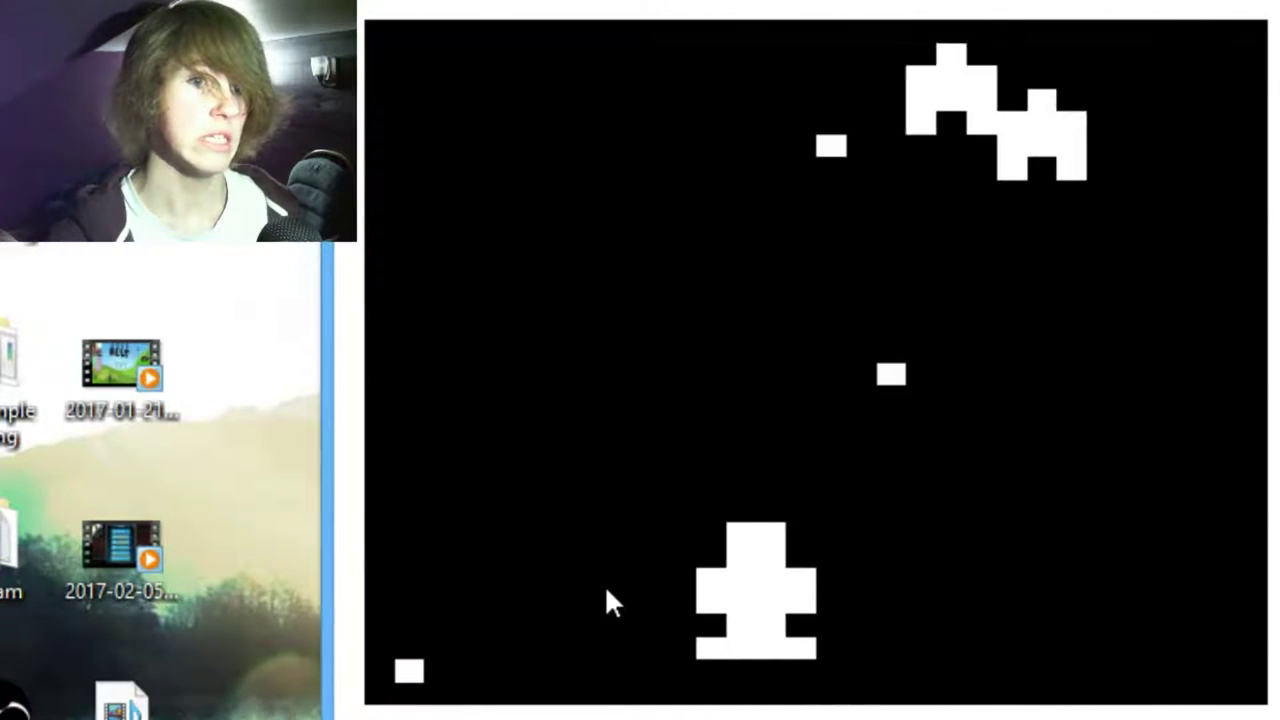
{"action": "key", "text": "Left"}
{"action": "key", "text": "space"}
{"action": "key", "text": "Right"}
{"action": "key", "text": "space"}
{"action": "key", "text": "Left"}
{"action": "key", "text": "space"}
{"action": "key", "text": "Right"}
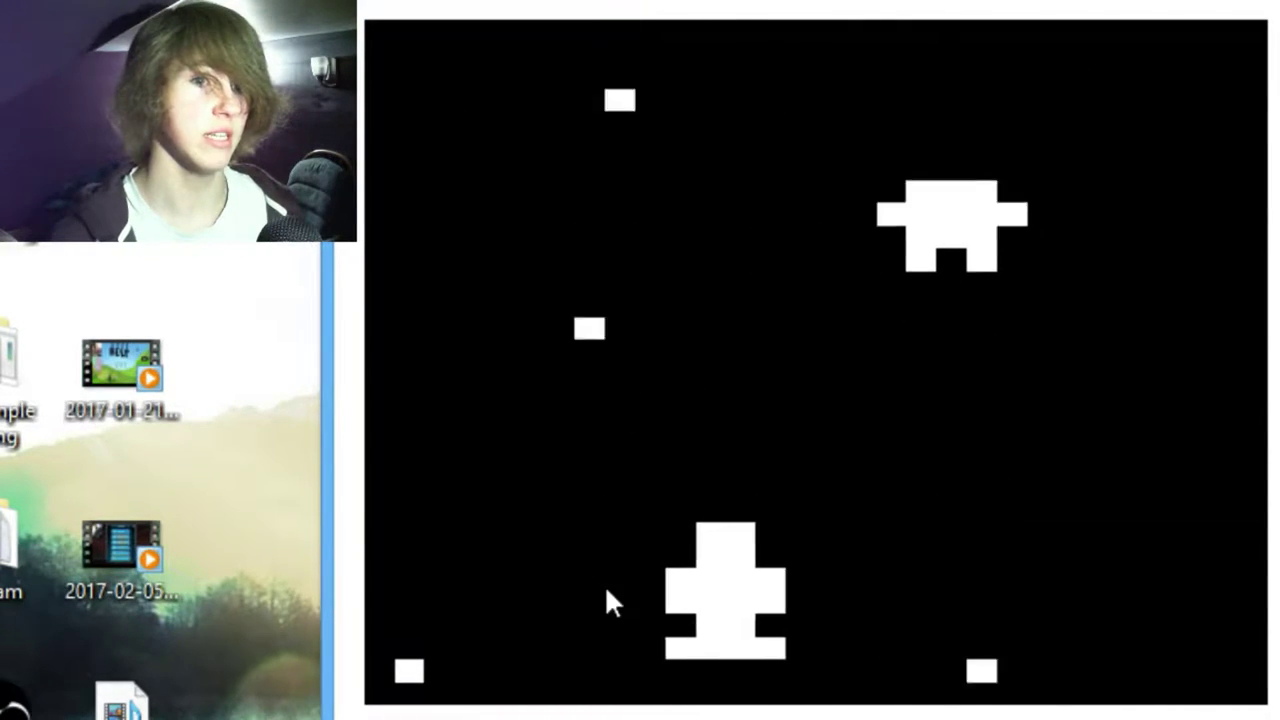
{"action": "key", "text": "Left"}
{"action": "key", "text": "Right"}
{"action": "key", "text": "Right"}
{"action": "key", "text": "Left"}
{"action": "key", "text": "Left"}
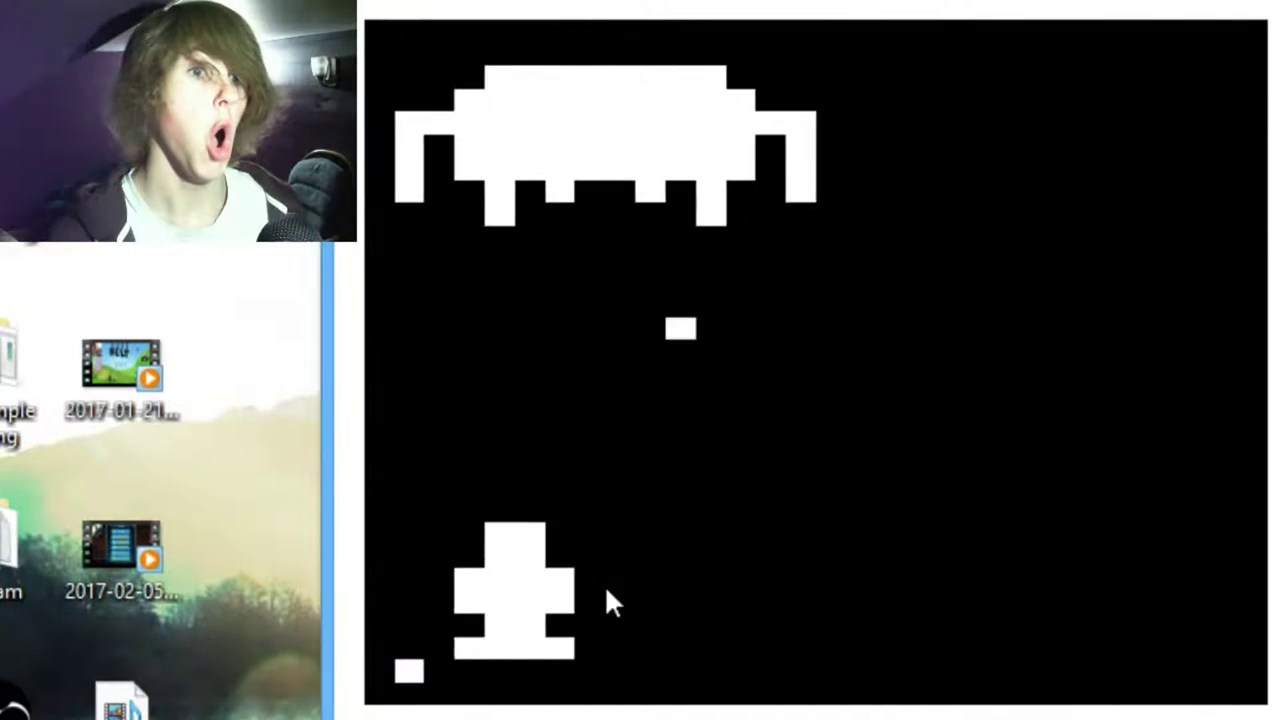
{"action": "key", "text": "Right"}
{"action": "key", "text": "space"}
{"action": "key", "text": "Right"}
{"action": "key", "text": "Right"}
{"action": "key", "text": "space"}
{"action": "key", "text": "Right"}
{"action": "key", "text": "Right"}
{"action": "key", "text": "space"}
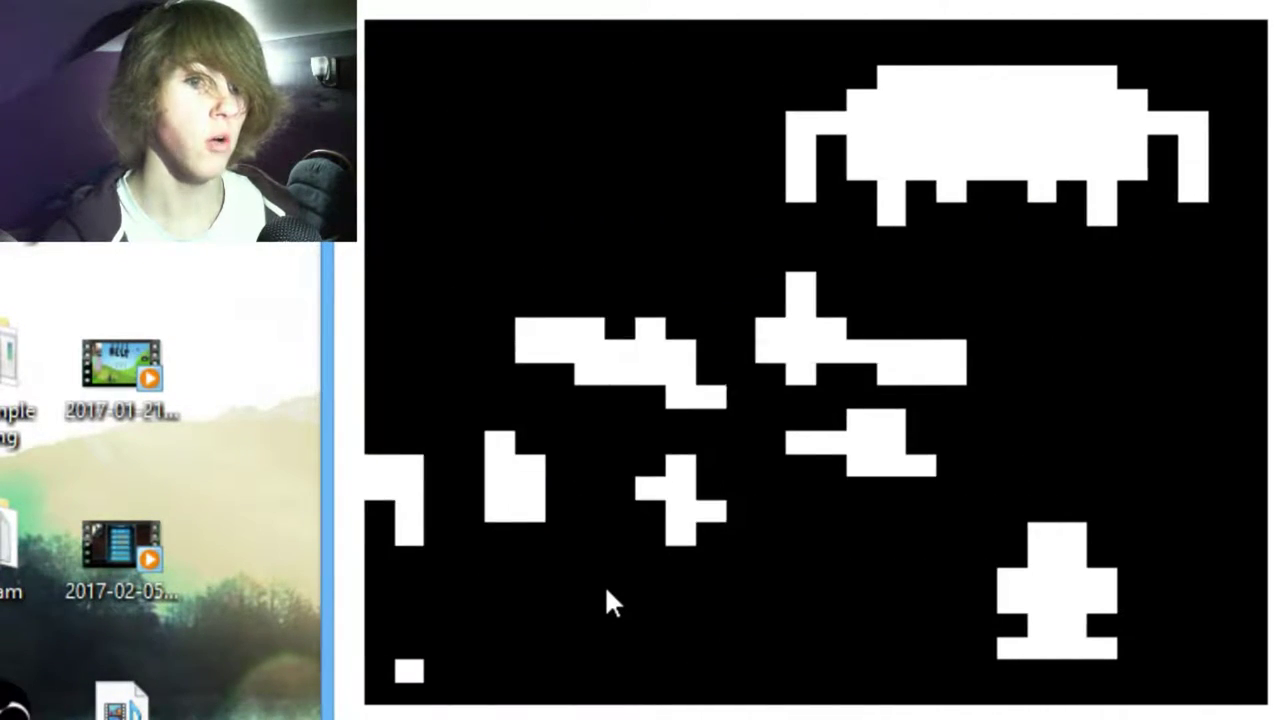
{"action": "key", "text": "Right"}
{"action": "key", "text": "Right"}
{"action": "key", "text": "Left"}
{"action": "key", "text": "Left"}
{"action": "key", "text": "space"}
{"action": "key", "text": "Left"}
{"action": "key", "text": "Left"}
{"action": "key", "text": "space"}
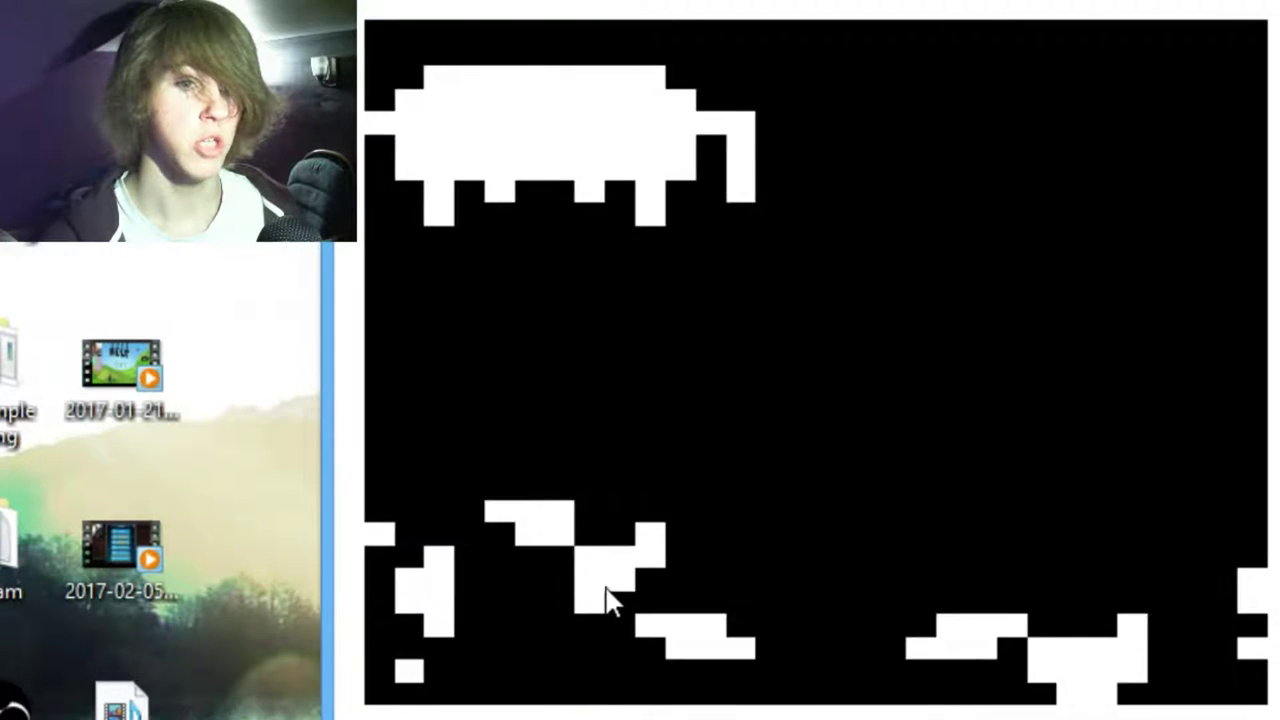
{"action": "key", "text": "Left"}
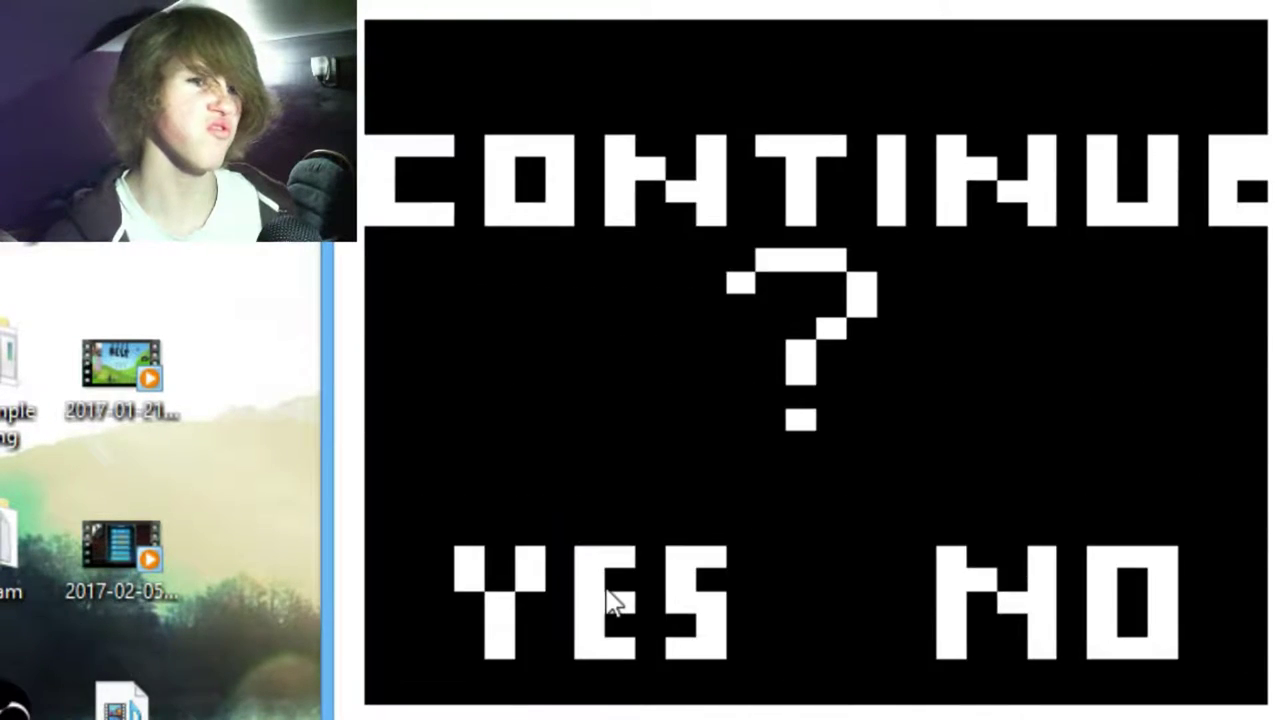
{"action": "left_click", "coordinate": [613, 600]}
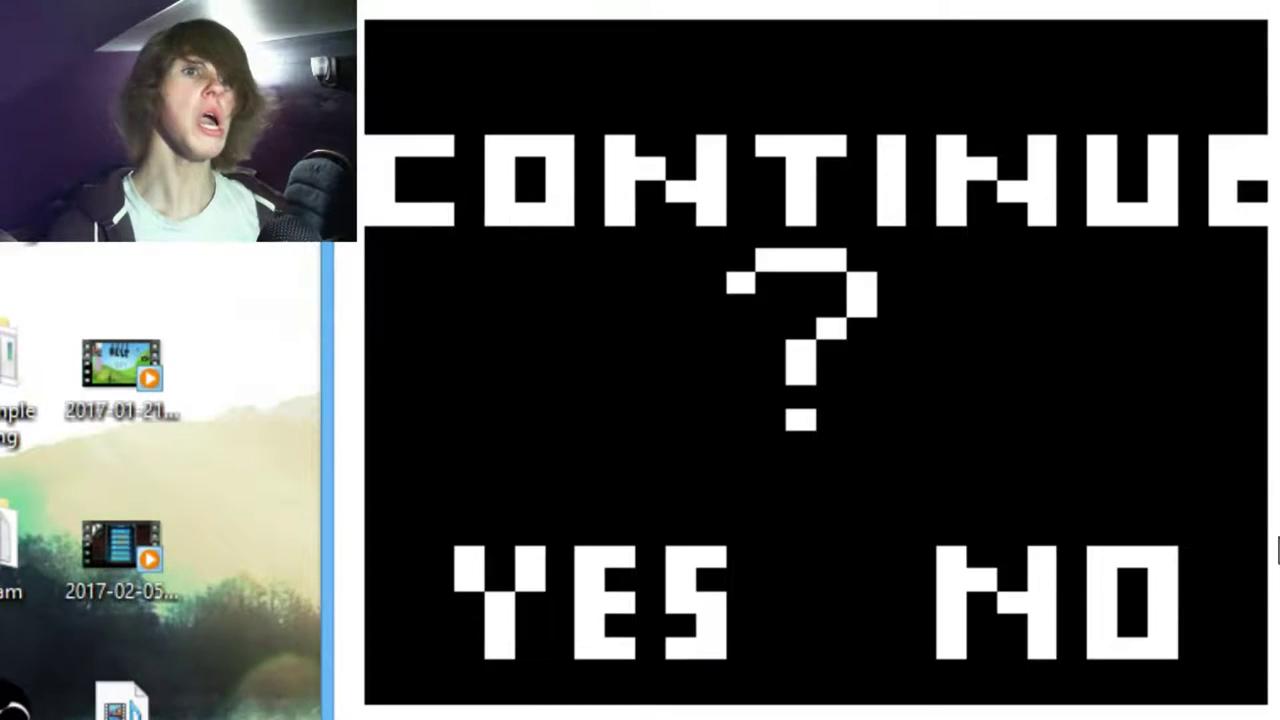
{"action": "key", "text": "Return"}
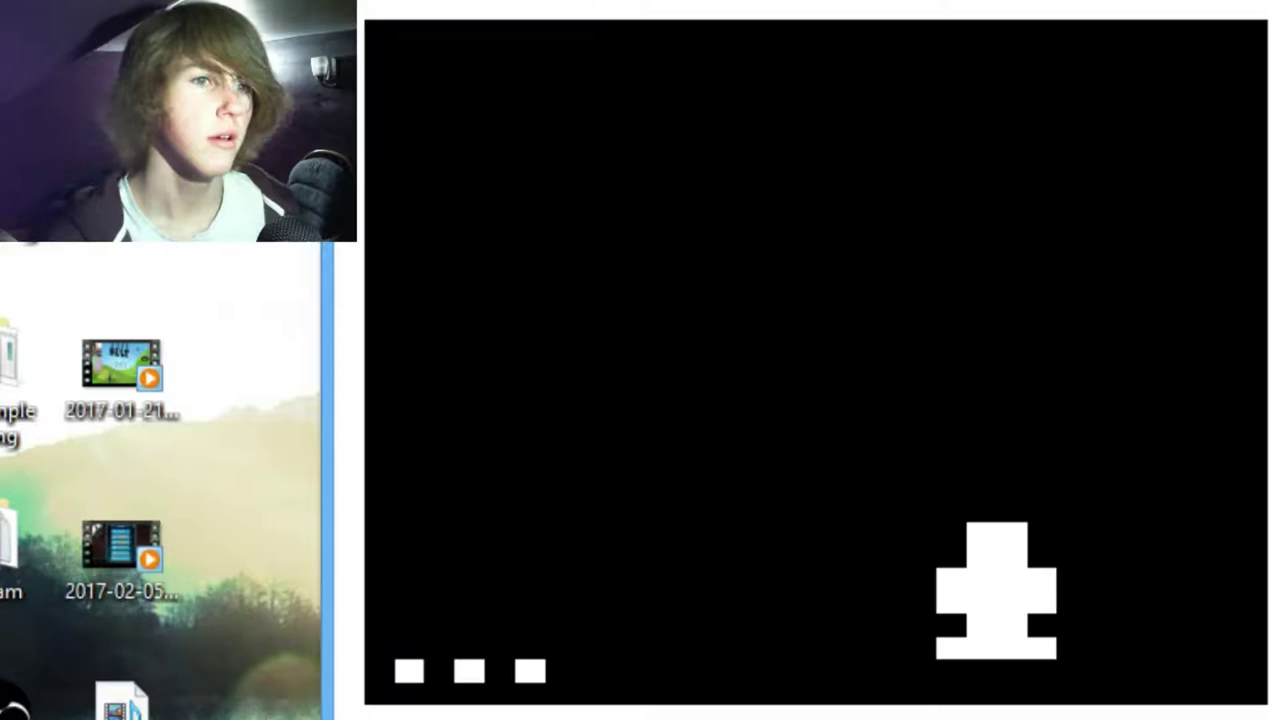
{"action": "key", "text": "Left"}
{"action": "key", "text": "space"}
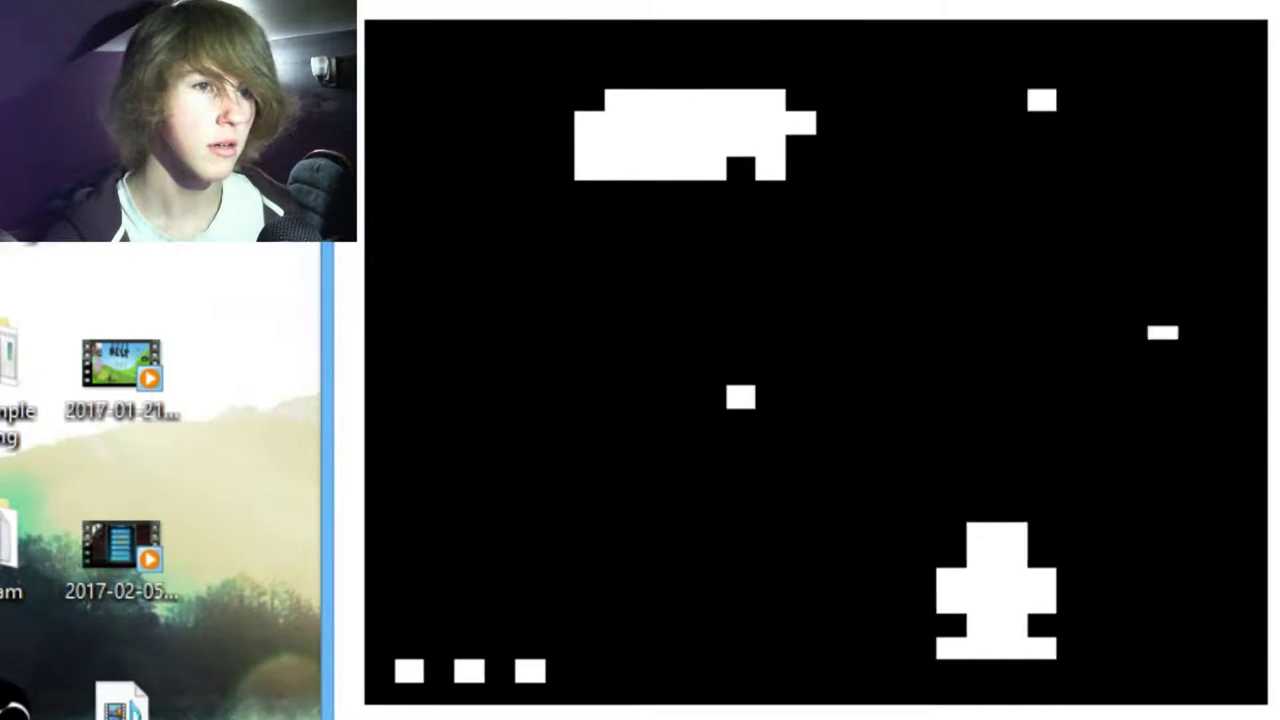
{"action": "key", "text": "Left"}
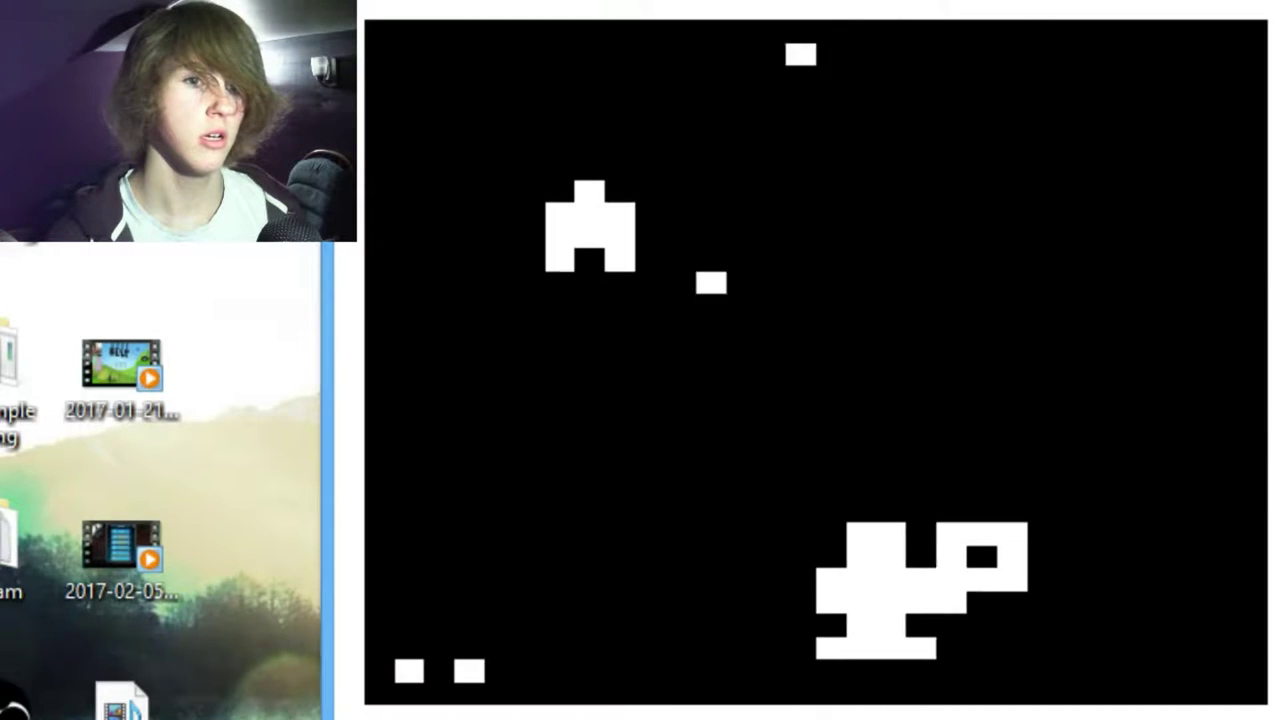
{"action": "key", "text": "Right"}
{"action": "key", "text": "Left"}
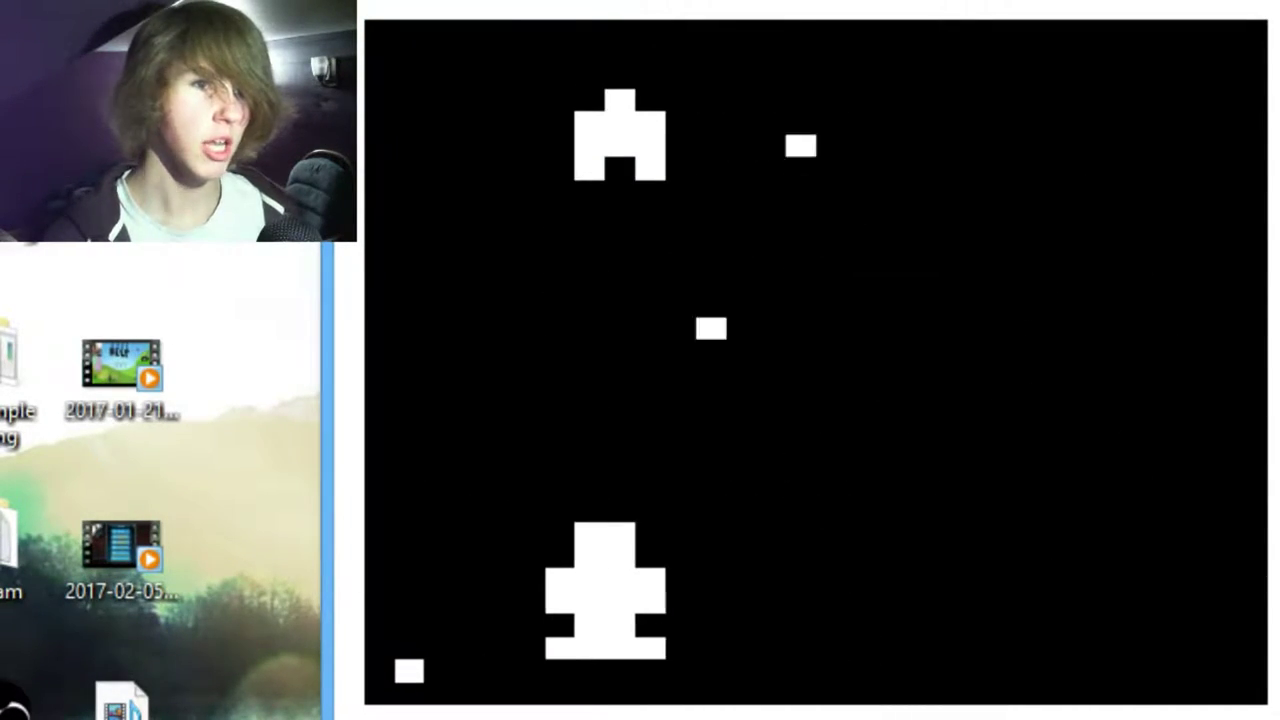
{"action": "key", "text": "Right"}
{"action": "key", "text": "Right"}
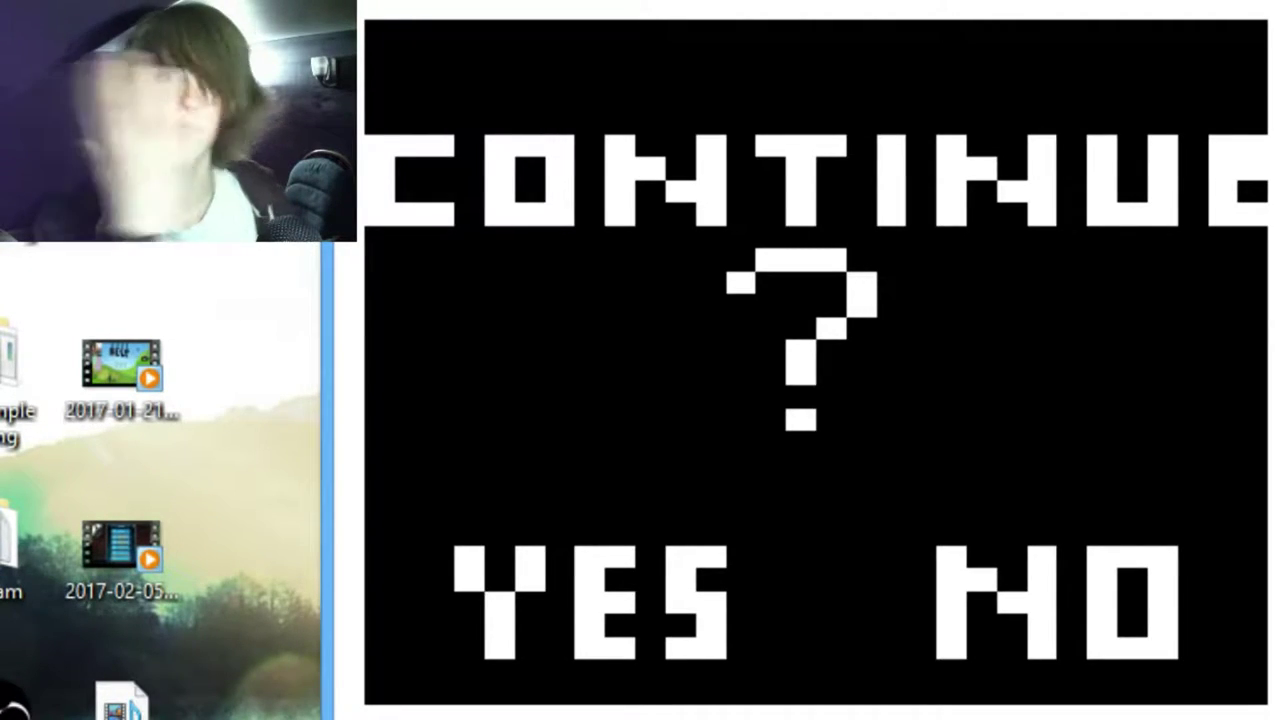
{"action": "key", "text": "Return"}
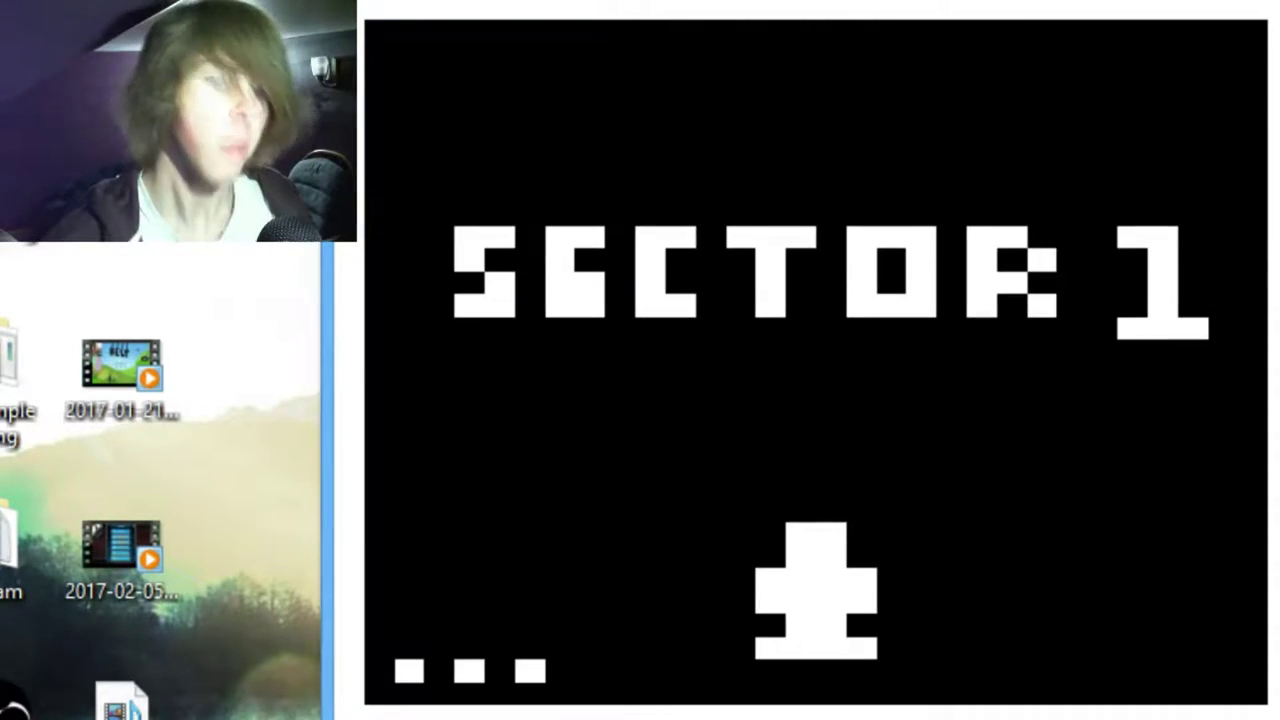
{"action": "key", "text": "Left"}
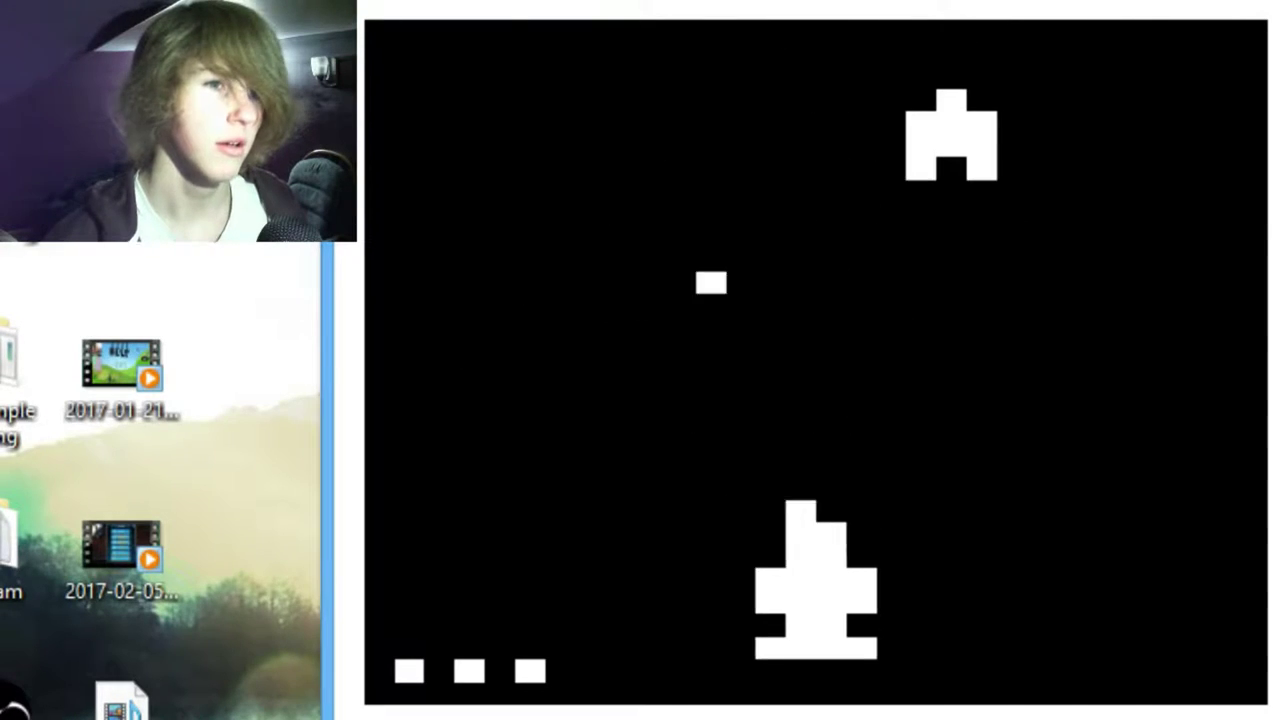
{"action": "key", "text": "Right"}
{"action": "key", "text": "Left"}
{"action": "key", "text": "Right"}
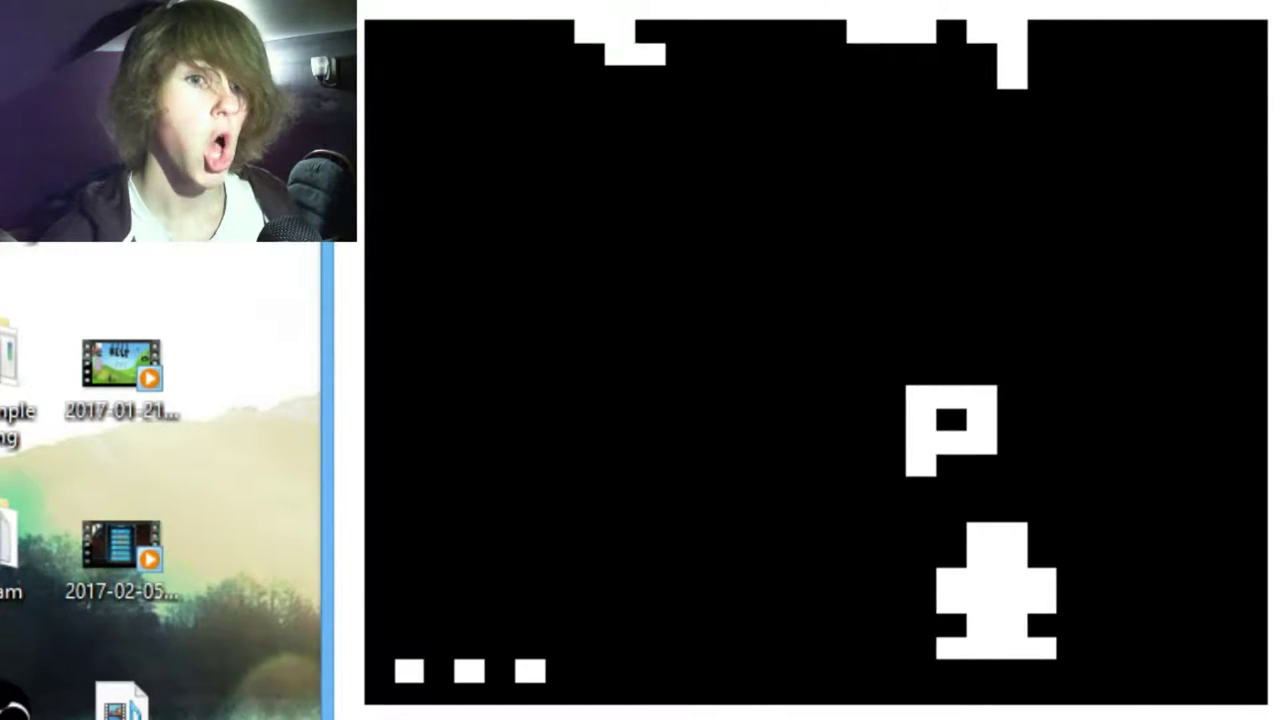
{"action": "key", "text": "Left"}
{"action": "key", "text": "Right"}
{"action": "key", "text": "Left"}
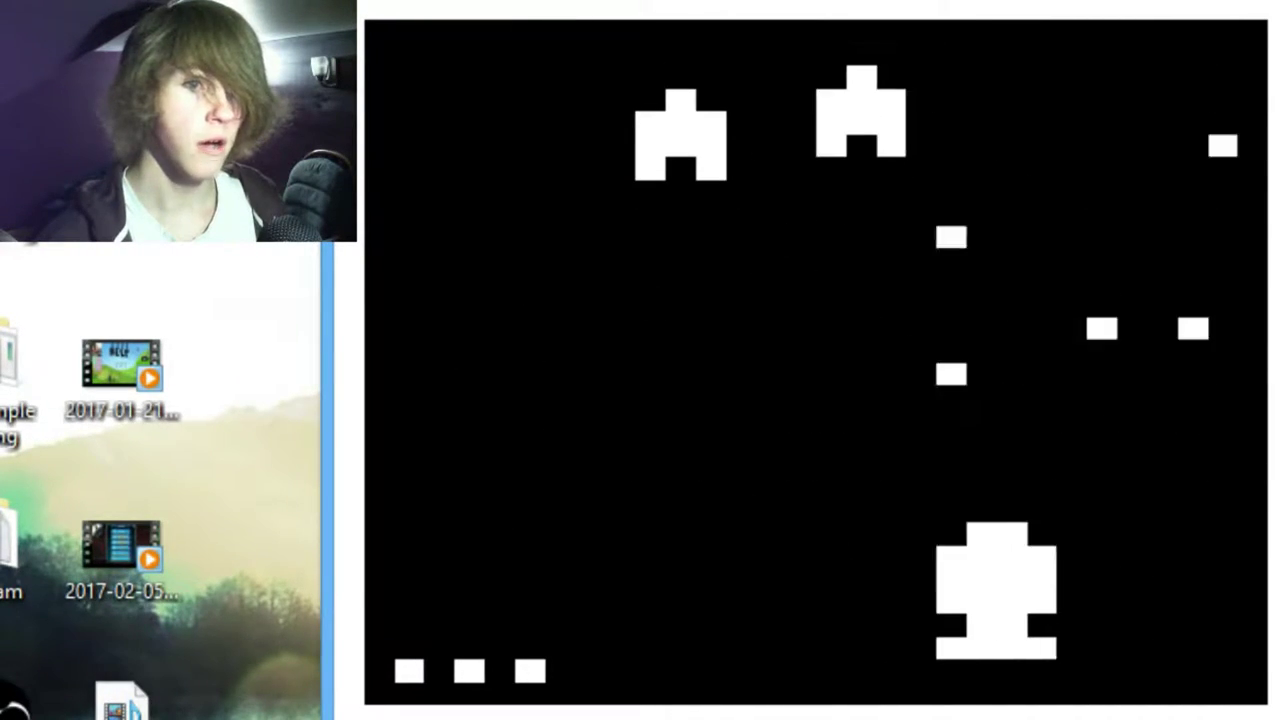
{"action": "key", "text": "Right"}
{"action": "key", "text": "Left"}
{"action": "key", "text": "Right"}
{"action": "key", "text": "Left"}
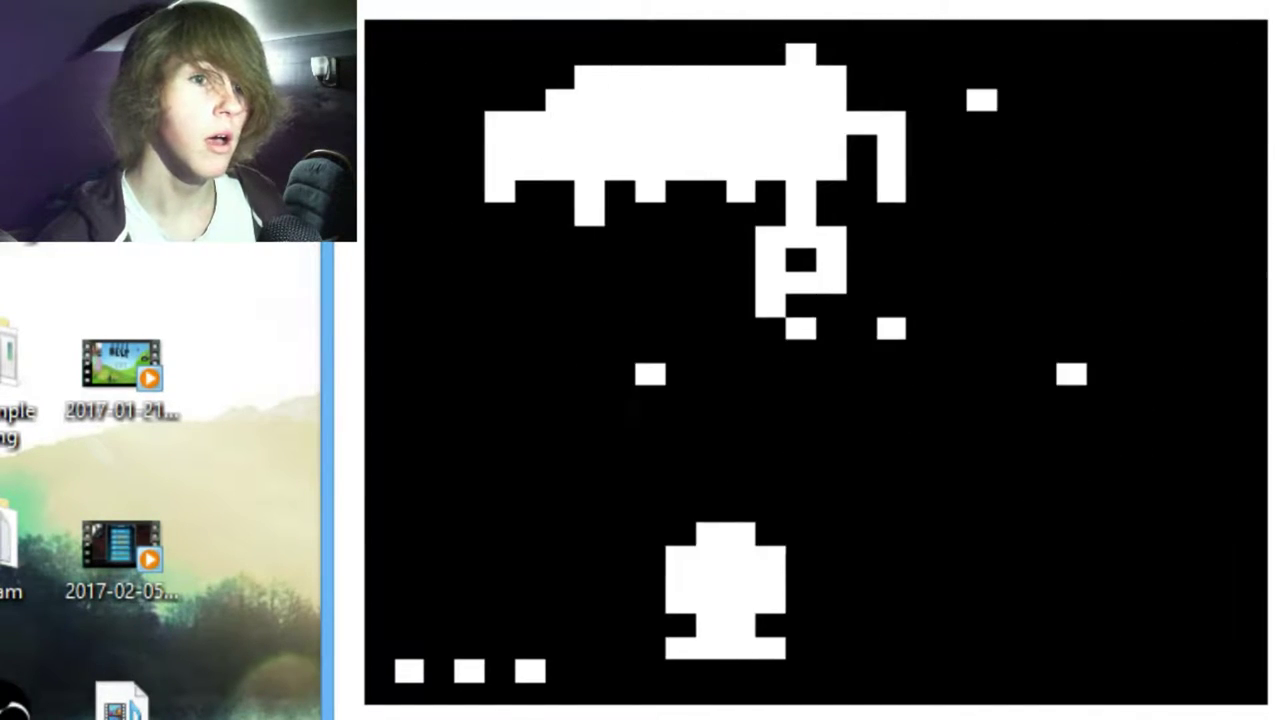
{"action": "key", "text": "Left"}
{"action": "key", "text": "Right"}
{"action": "key", "text": "Right"}
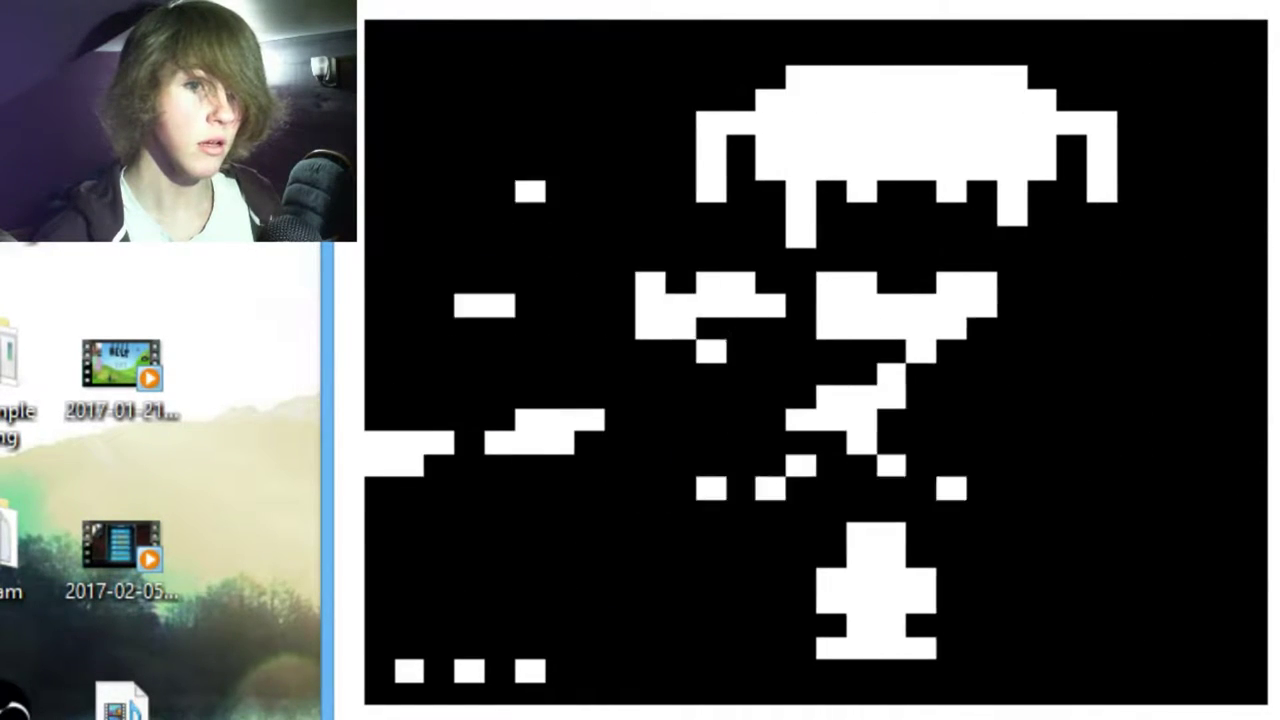
{"action": "key", "text": "Right"}
{"action": "key", "text": "Left"}
{"action": "key", "text": "Left"}
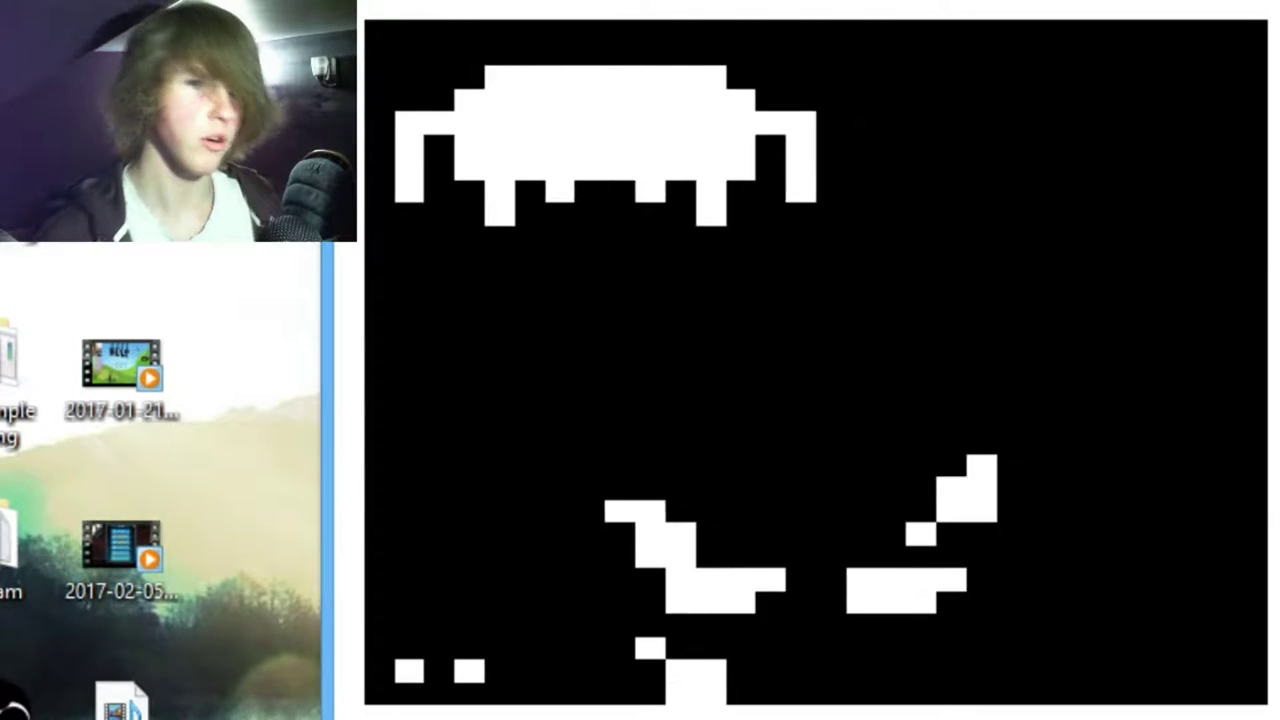
{"action": "key", "text": "Left"}
{"action": "key", "text": "Right"}
{"action": "key", "text": "Right"}
{"action": "key", "text": "Right"}
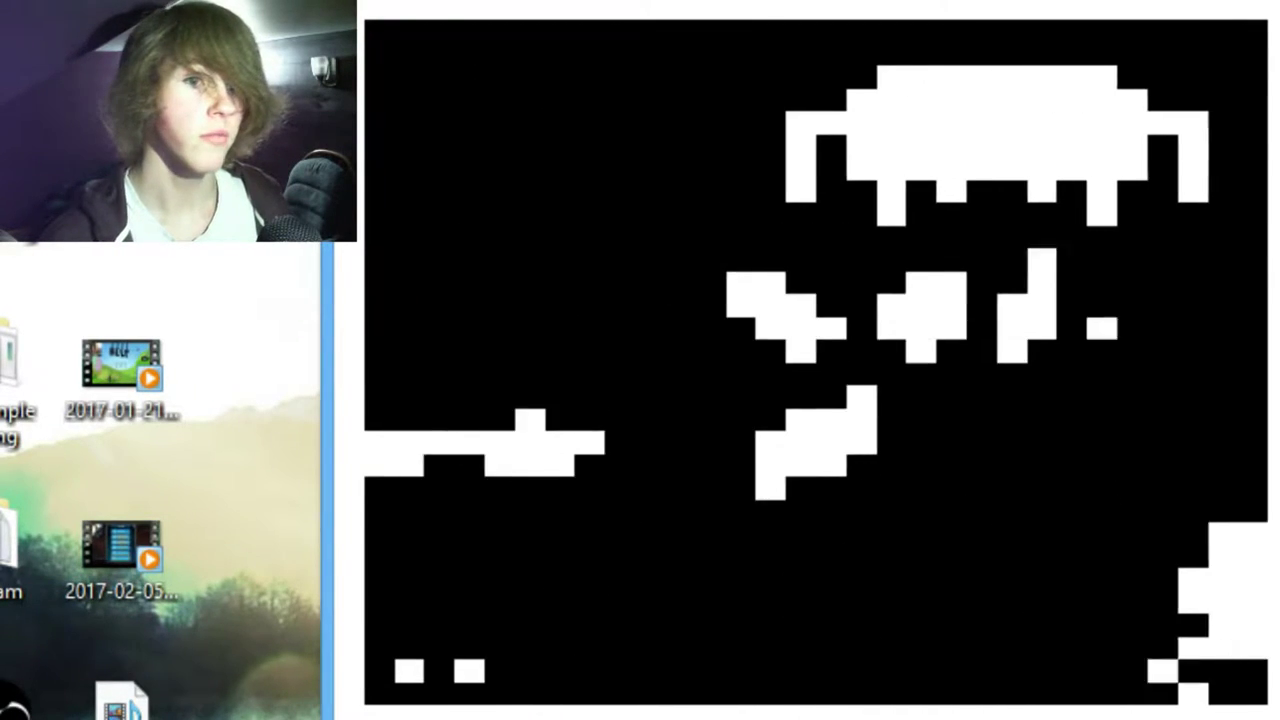
{"action": "key", "text": "Right"}
{"action": "key", "text": "Left"}
{"action": "key", "text": "Left"}
{"action": "key", "text": "Left"}
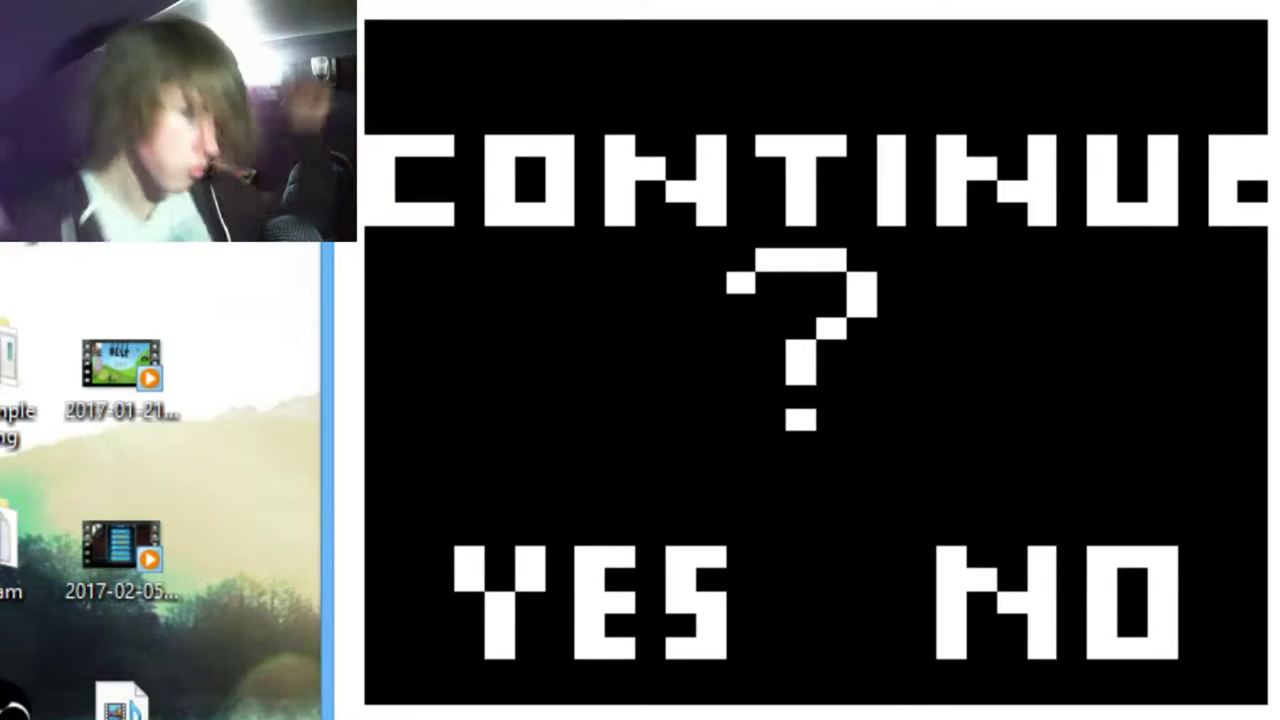
{"action": "key", "text": "Return"}
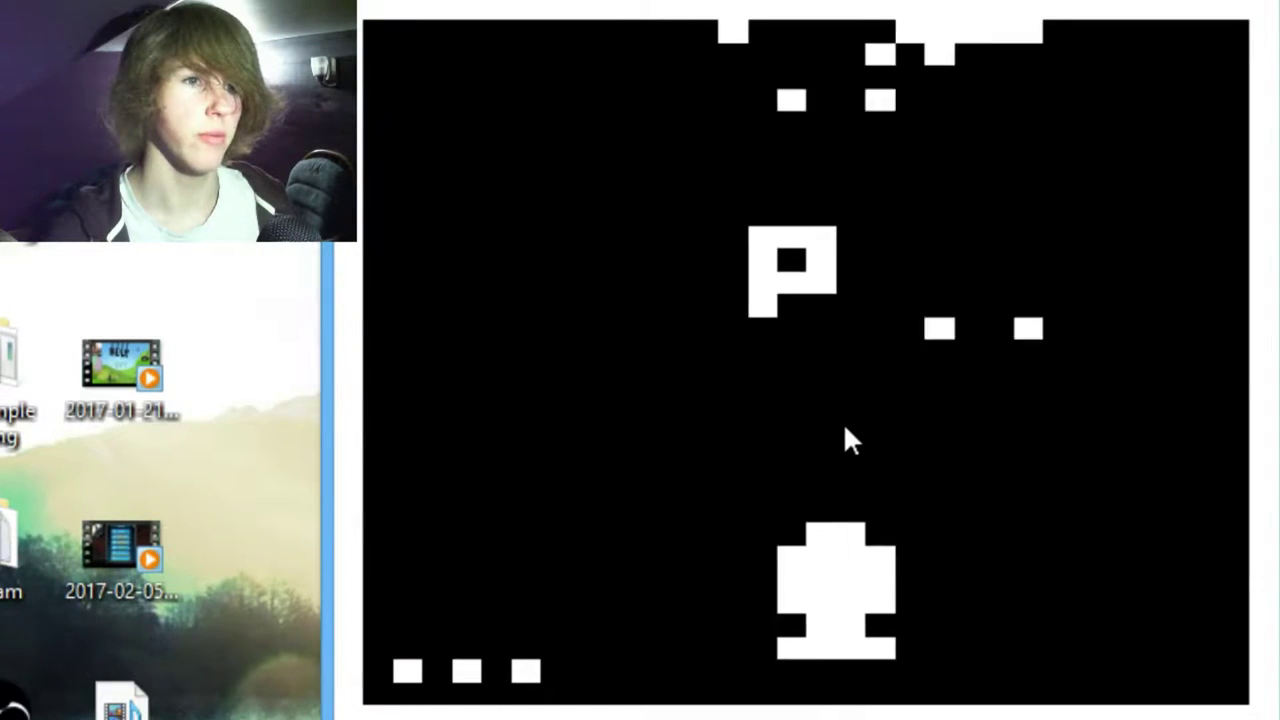
{"action": "key", "text": "Left"}
{"action": "key", "text": "Right"}
{"action": "key", "text": "Left"}
{"action": "key", "text": "Right"}
{"action": "key", "text": "Left"}
{"action": "key", "text": "Right"}
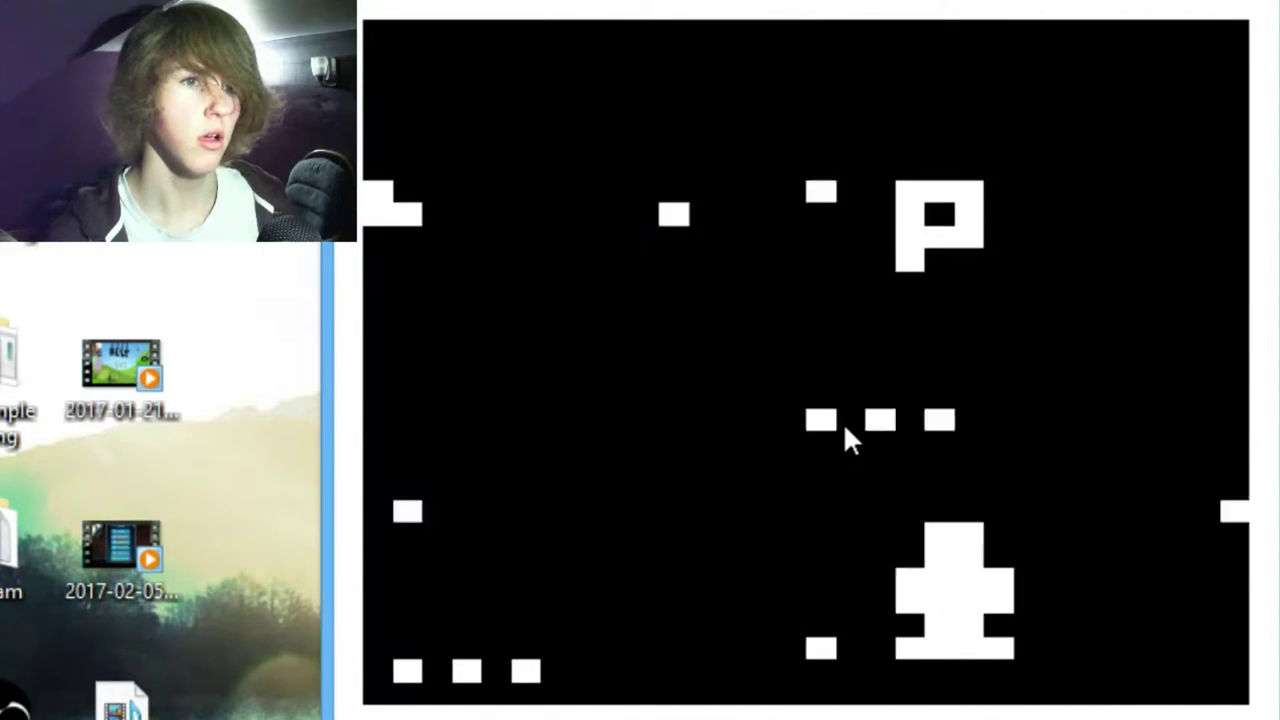
{"action": "key", "text": "Left"}
{"action": "key", "text": "Right"}
{"action": "key", "text": "Left"}
{"action": "key", "text": "Right"}
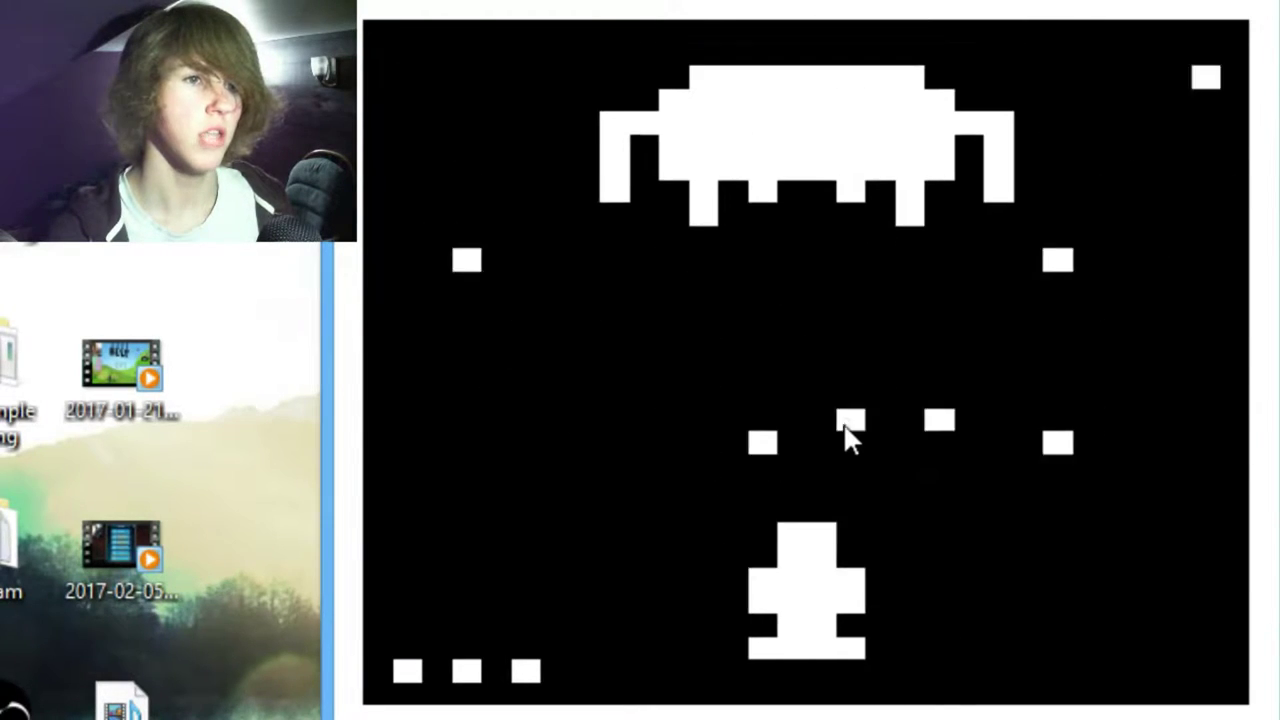
{"action": "key", "text": "Left"}
{"action": "key", "text": "Left"}
{"action": "key", "text": "Left"}
{"action": "key", "text": "Right"}
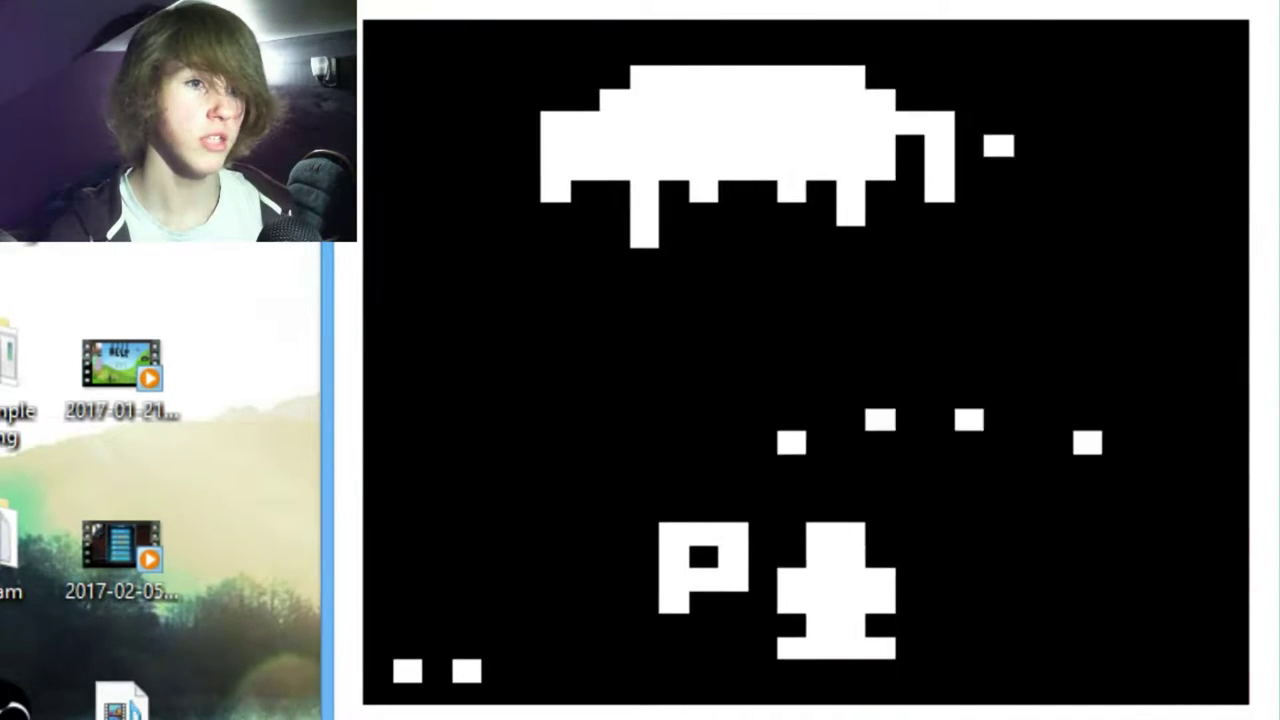
{"action": "key", "text": "Left"}
{"action": "key", "text": "Left"}
{"action": "key", "text": "Right"}
{"action": "key", "text": "Right"}
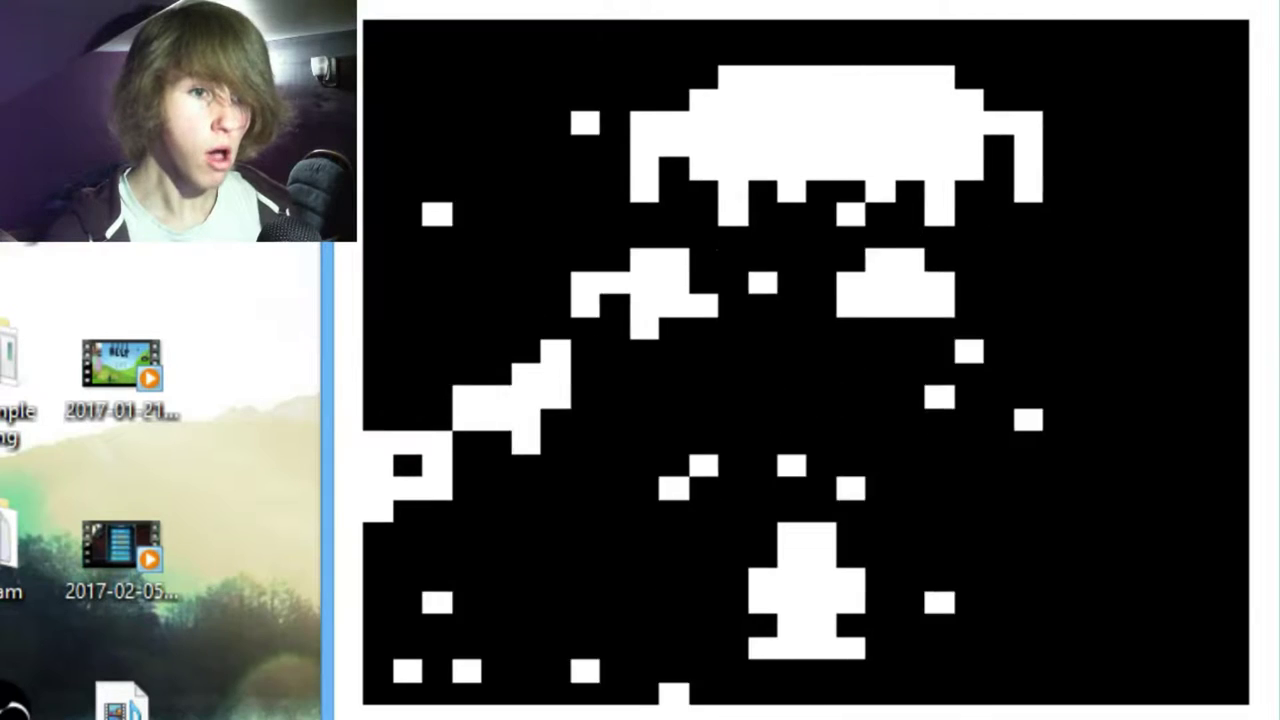
{"action": "key", "text": "Right"}
{"action": "key", "text": "Right"}
{"action": "key", "text": "Left"}
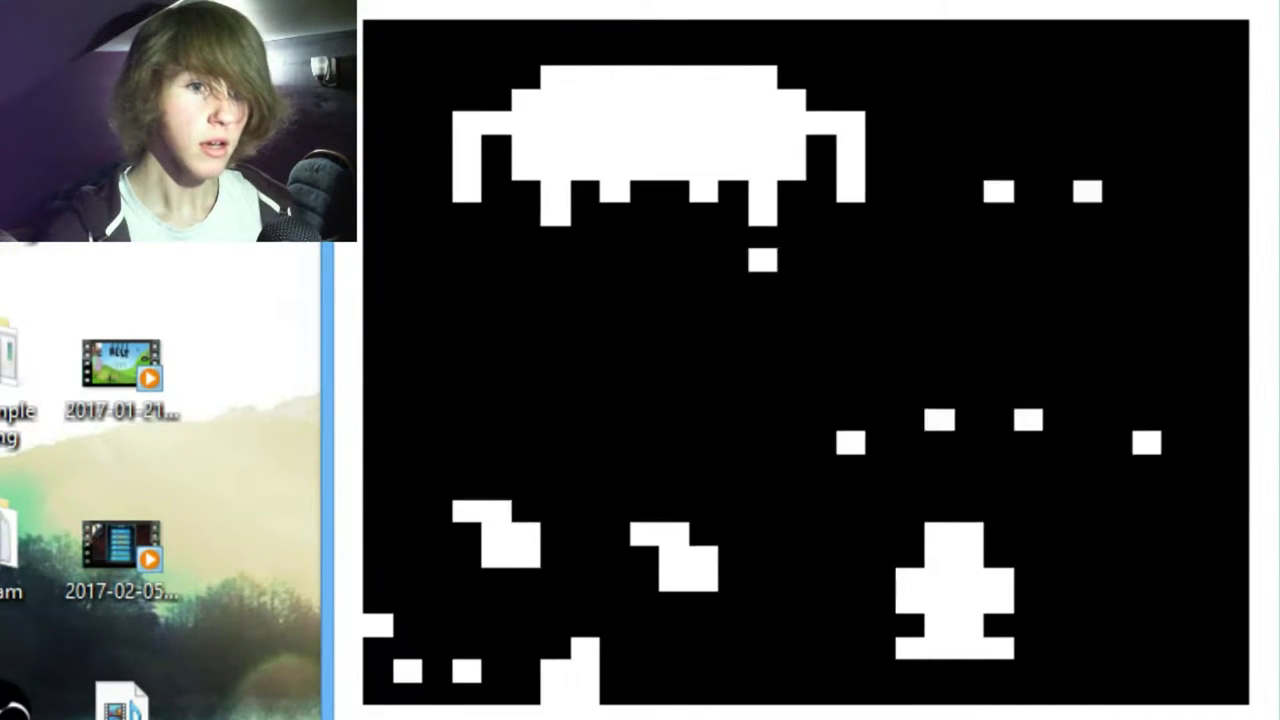
{"action": "key", "text": "Left"}
{"action": "key", "text": "Up"}
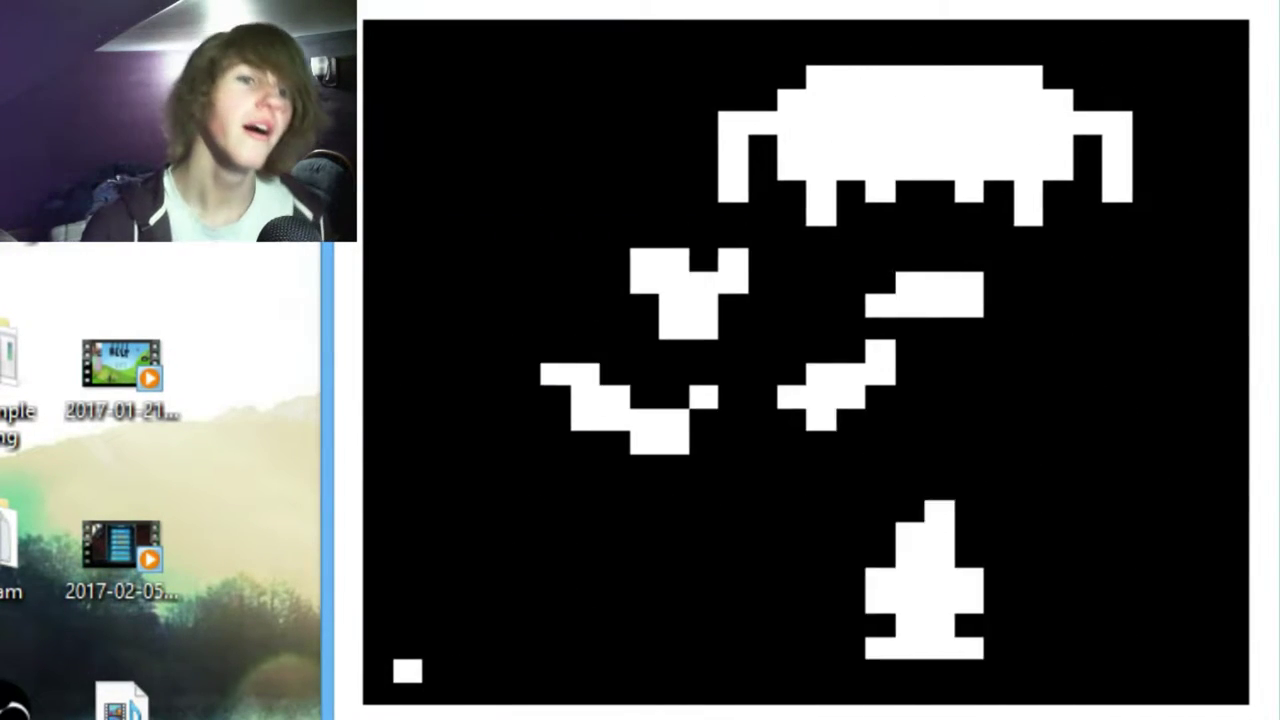
{"action": "key", "text": "Up"}
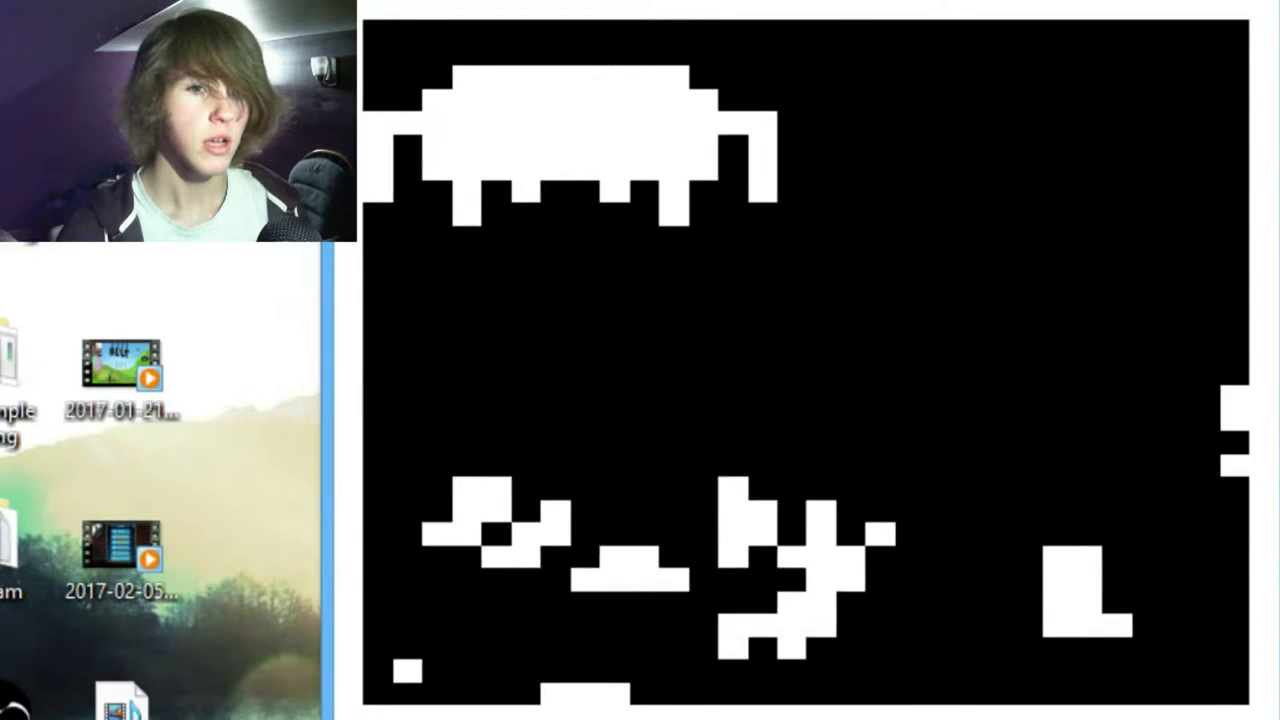
{"action": "key", "text": "Left"}
{"action": "key", "text": "Down"}
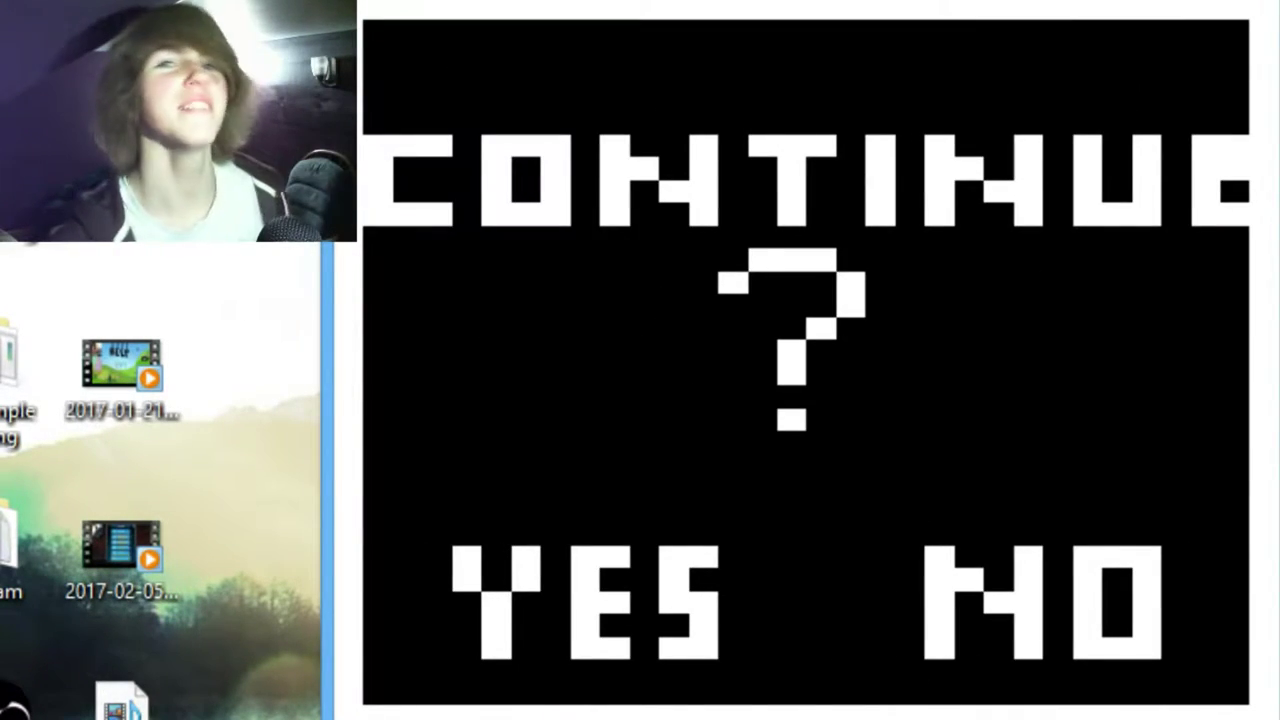
{"action": "key", "text": "Return"}
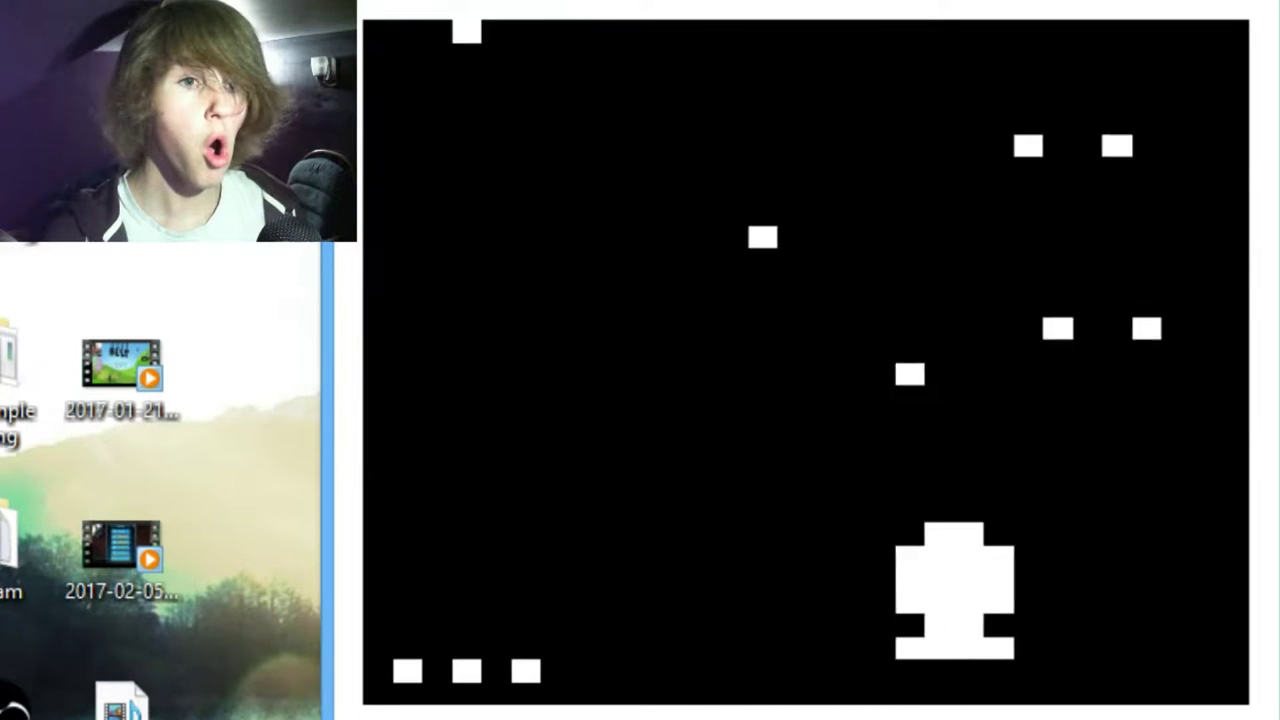
{"action": "key", "text": "Left"}
{"action": "key", "text": "Right"}
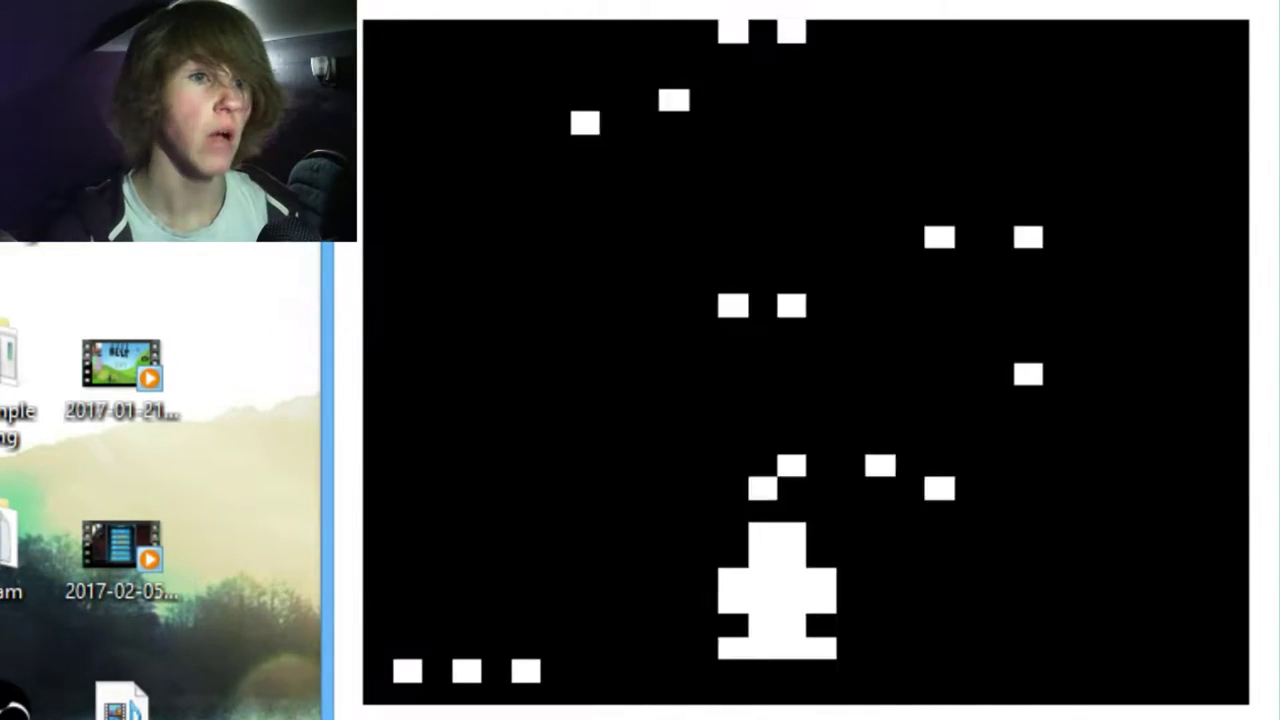
{"action": "key", "text": "Left"}
{"action": "key", "text": "Right"}
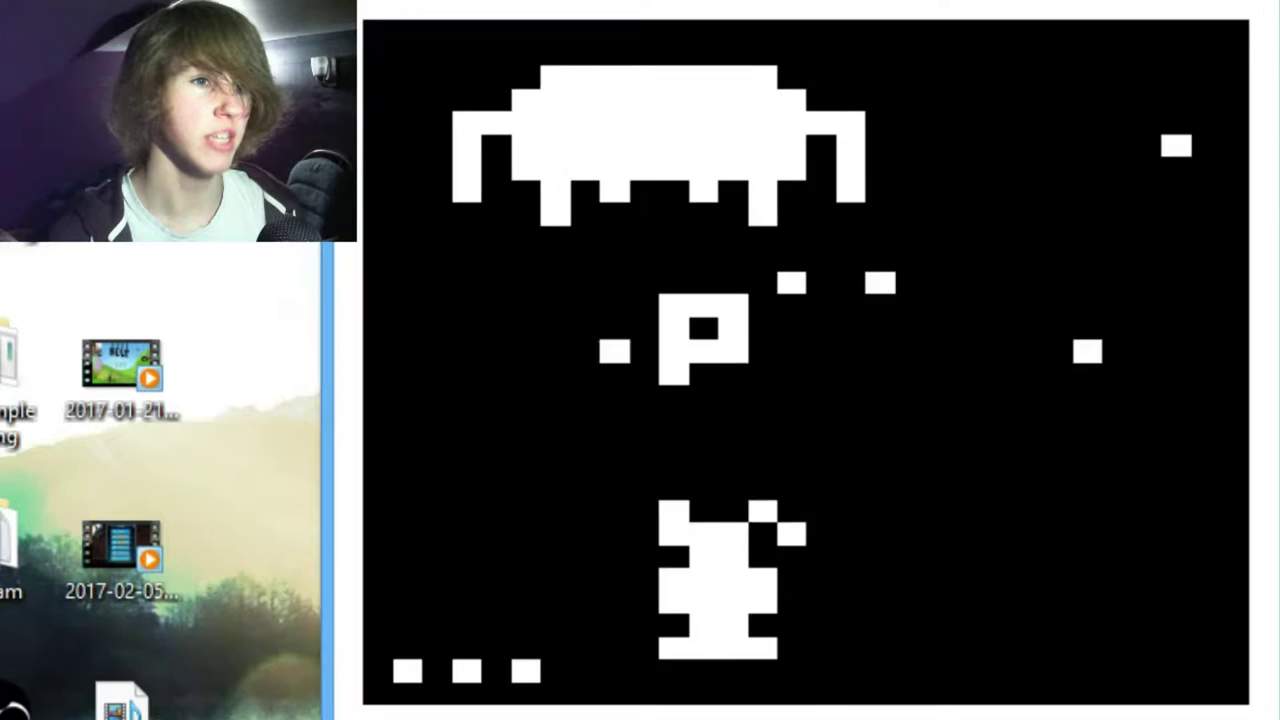
{"action": "key", "text": "Left"}
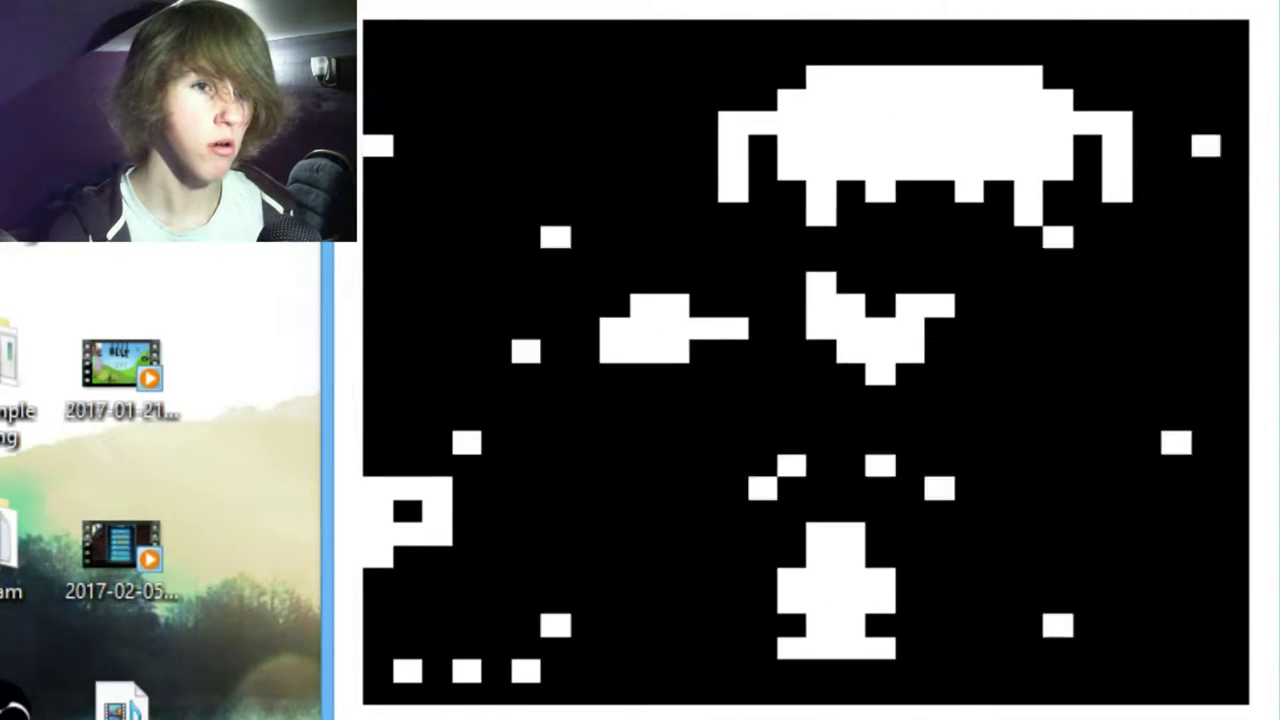
{"action": "key", "text": "Right"}
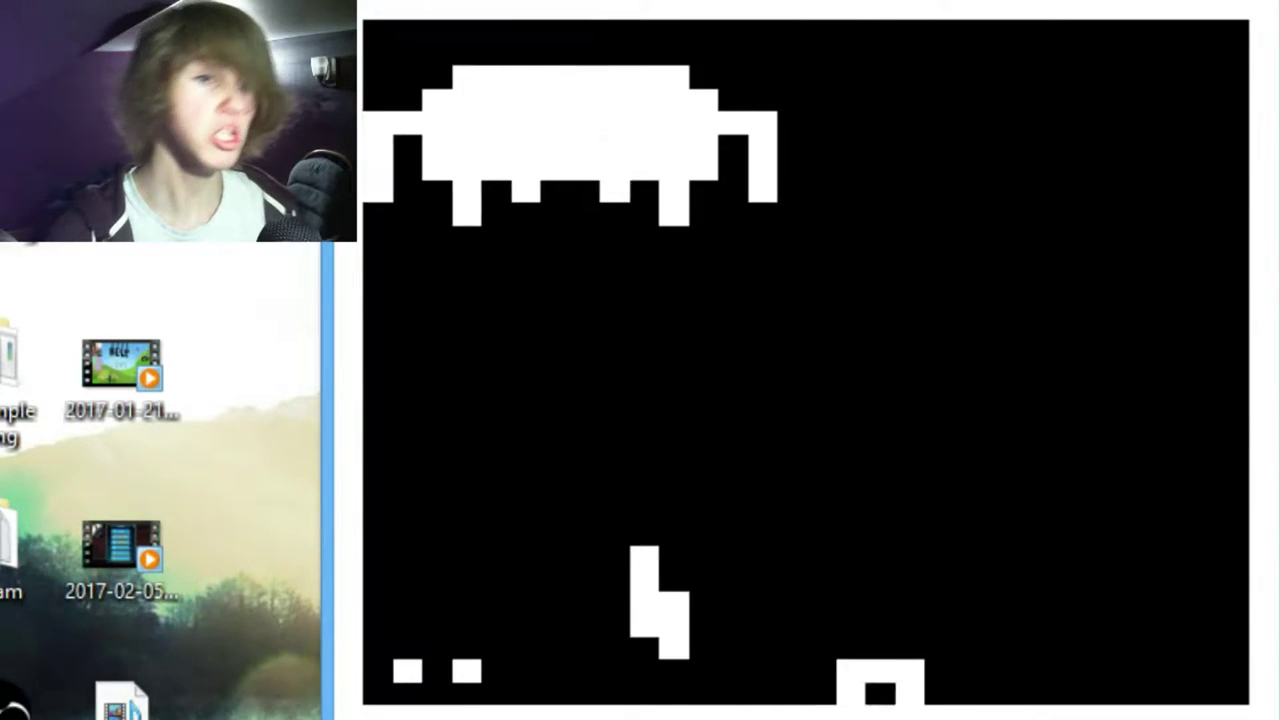
{"action": "key", "text": "Left"}
{"action": "key", "text": "Right"}
{"action": "key", "text": "Right"}
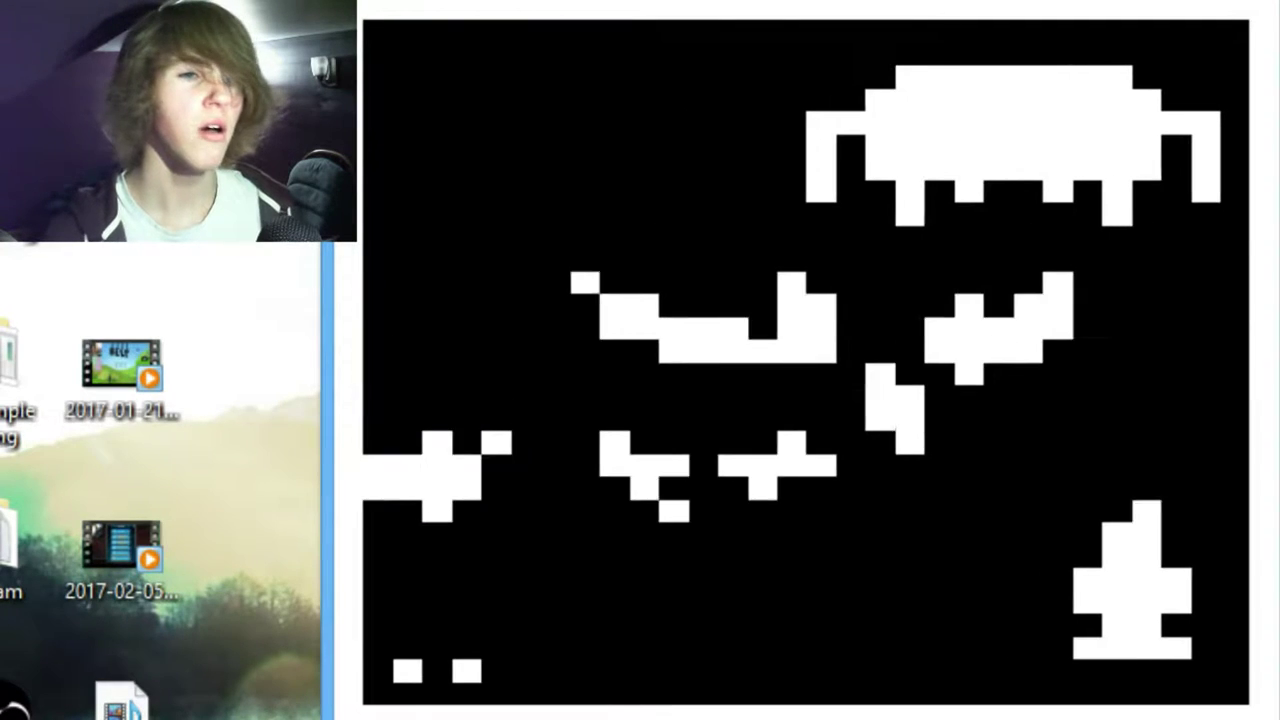
{"action": "key", "text": "Right"}
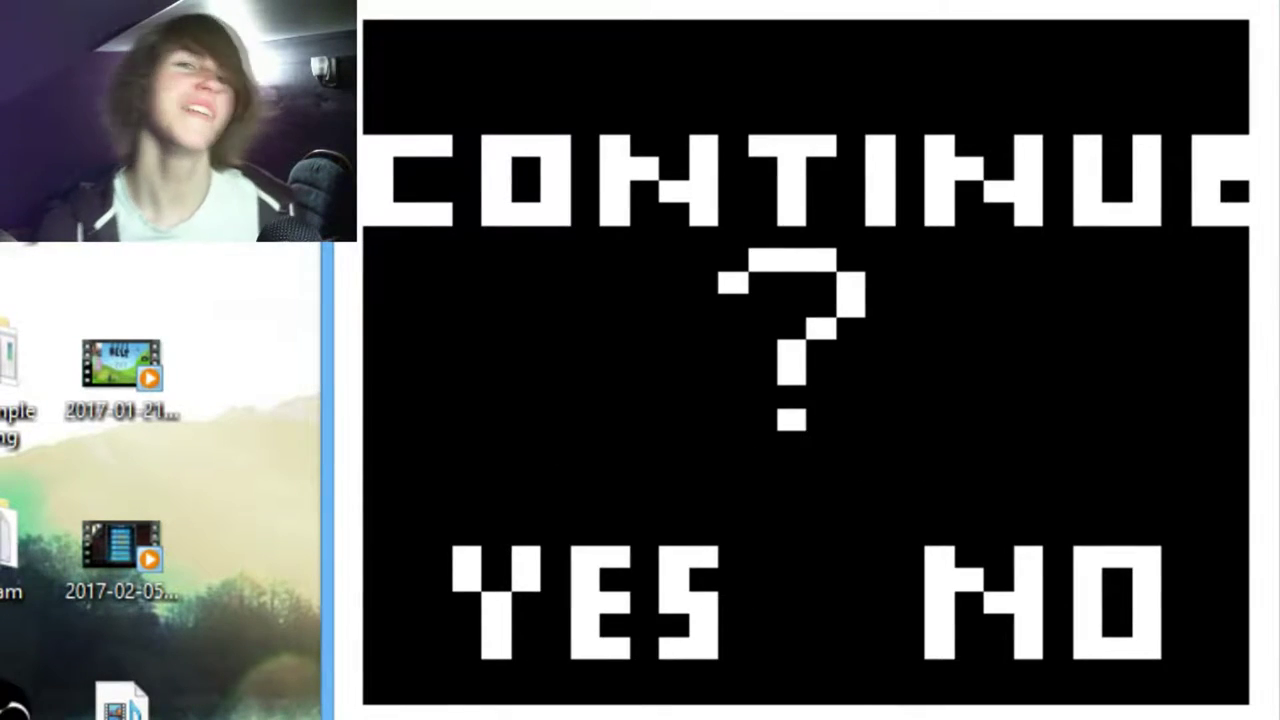
{"action": "key", "text": "Return"}
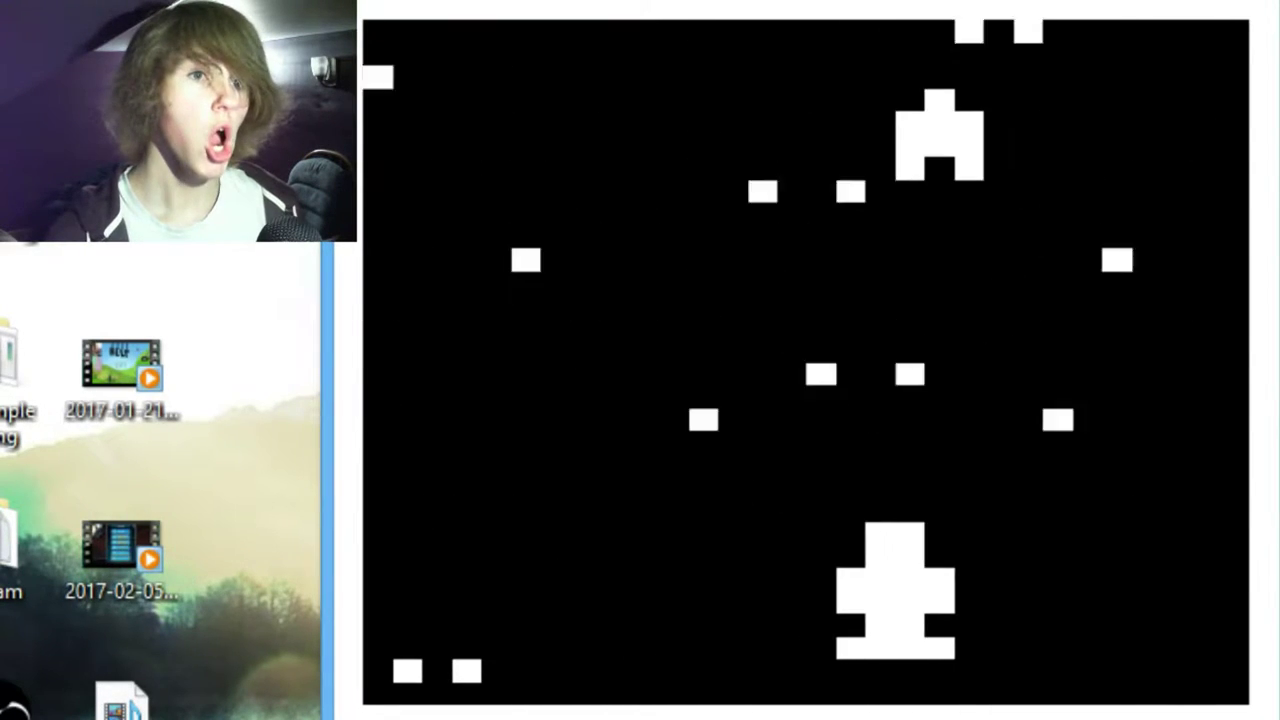
{"action": "key", "text": "Left"}
{"action": "key", "text": "space"}
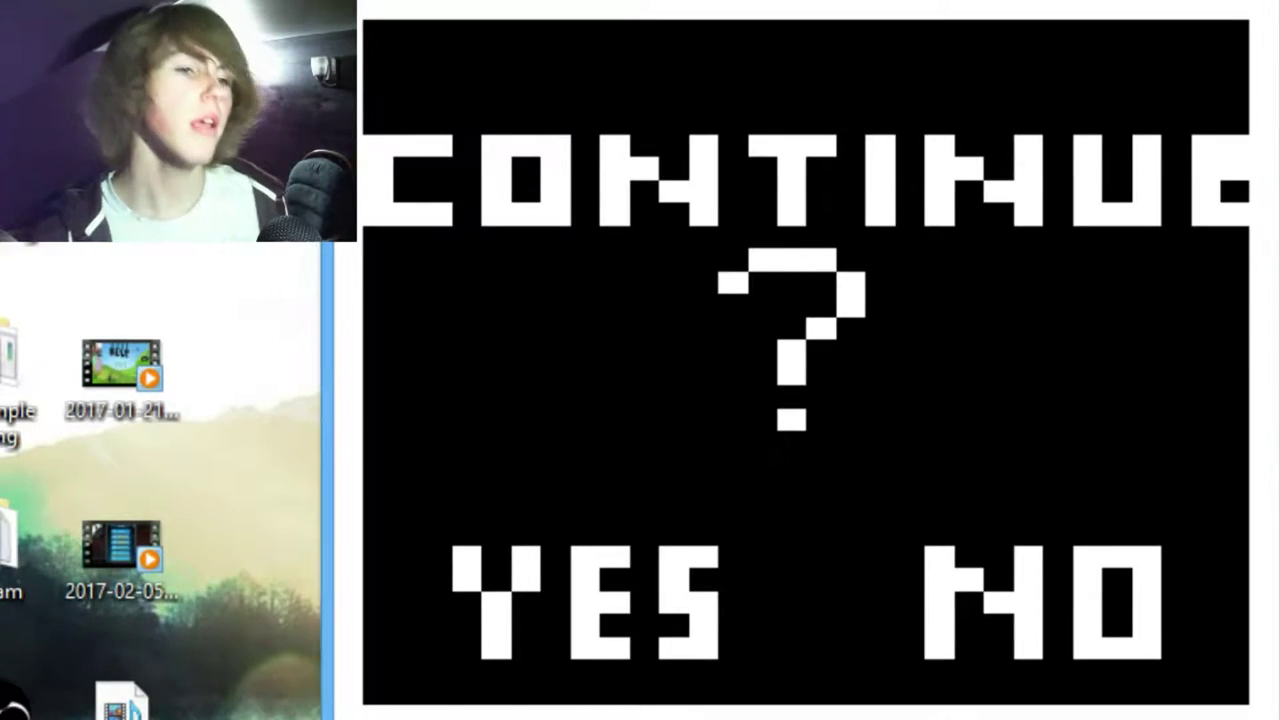
{"action": "left_click", "coordinate": [655, 635]}
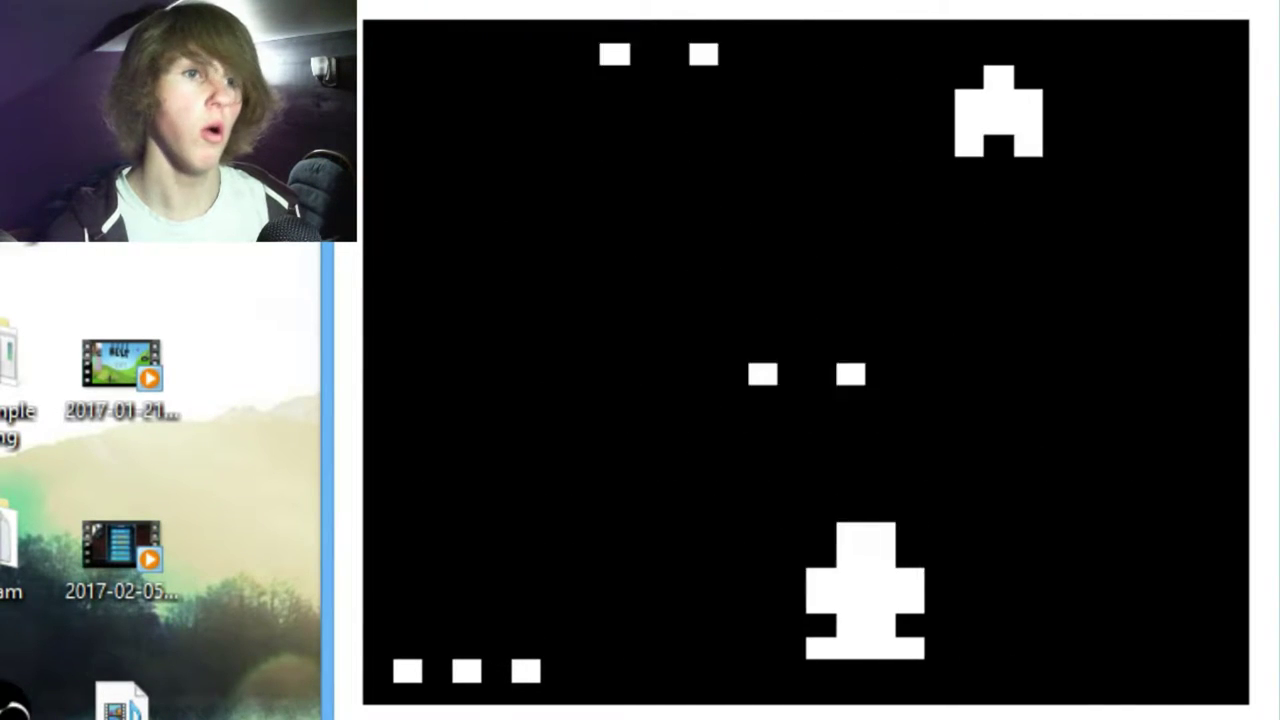
{"action": "key", "text": "Left"}
{"action": "key", "text": "Right"}
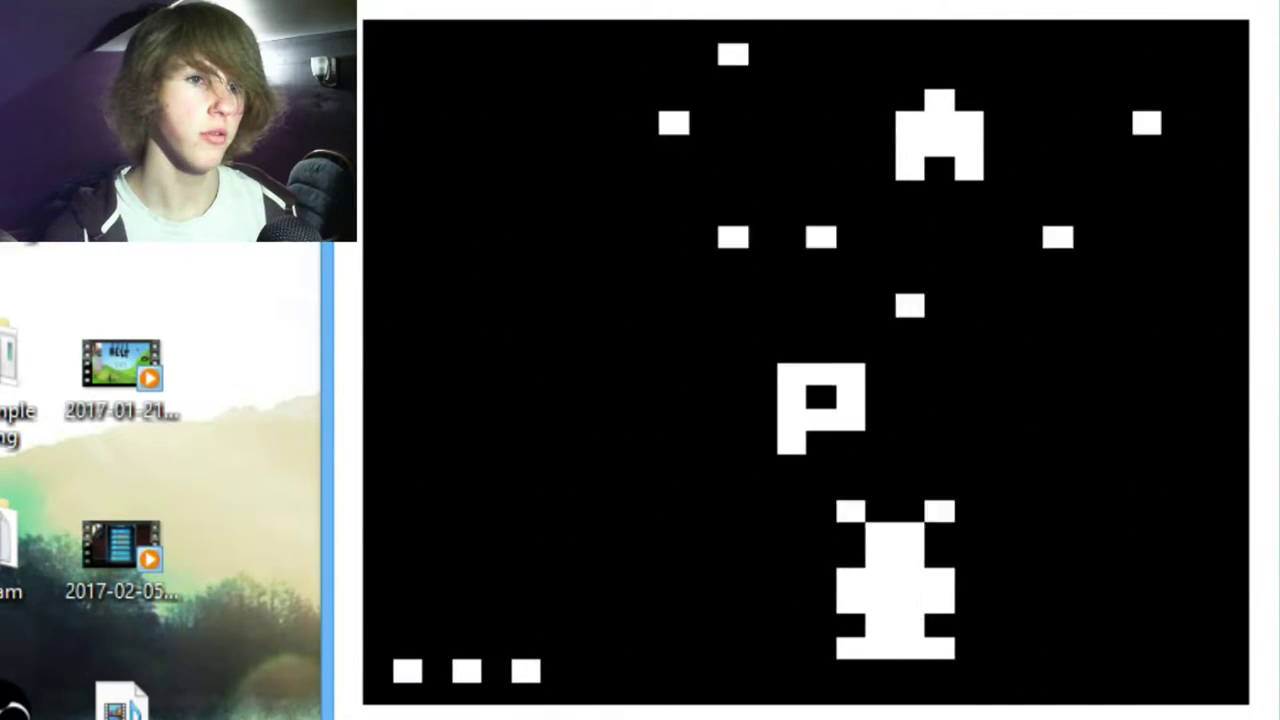
{"action": "key", "text": "Left"}
{"action": "key", "text": "Right"}
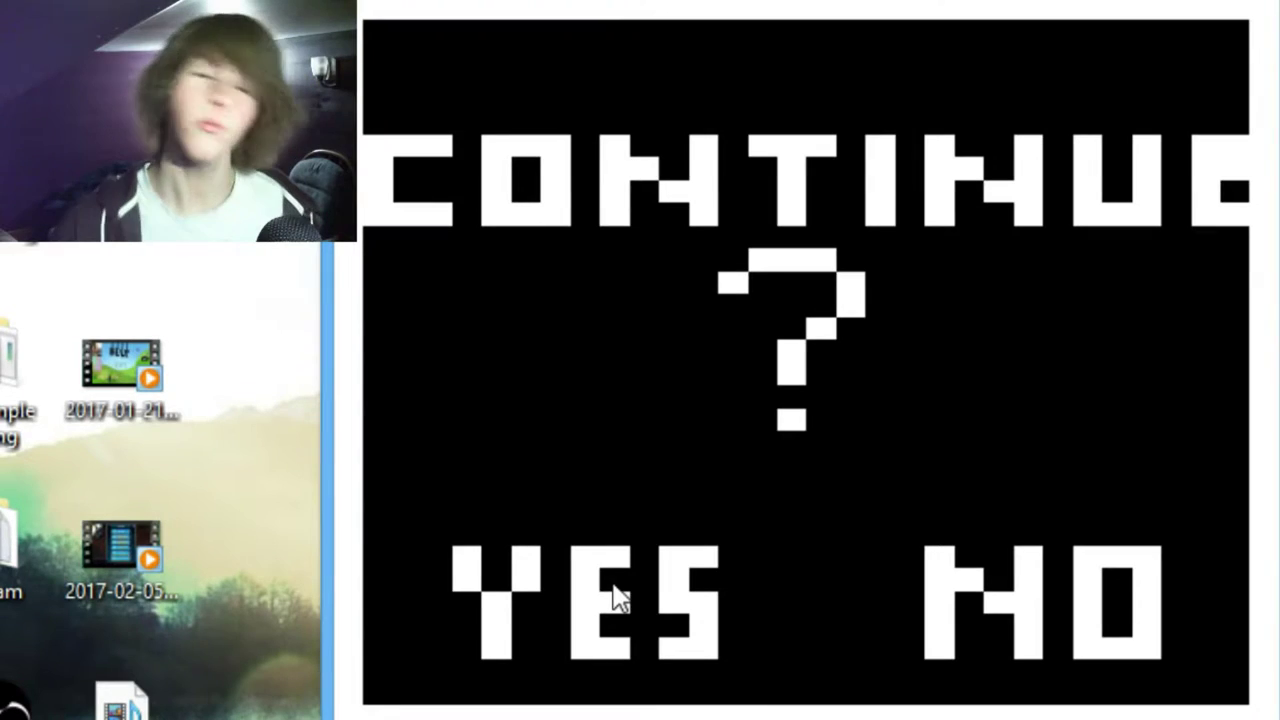
{"action": "left_click", "coordinate": [617, 597]}
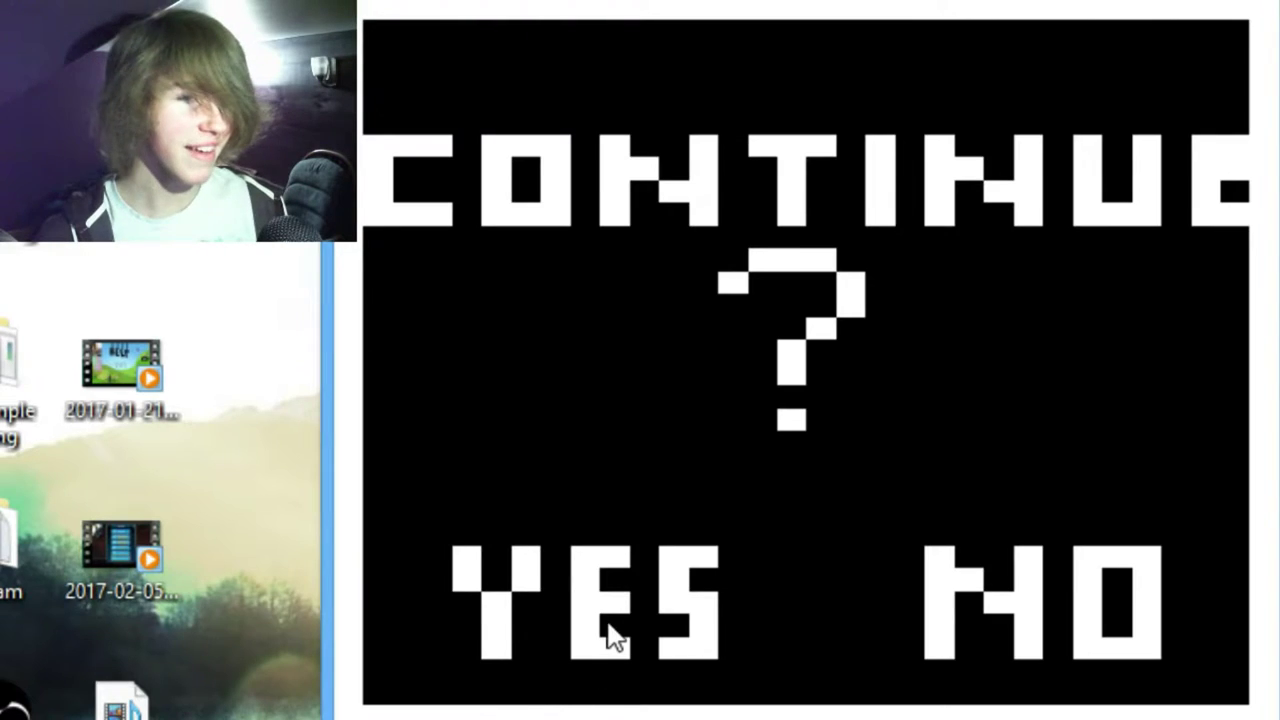
{"action": "left_click", "coordinate": [613, 640]}
{"action": "key", "text": "Left"}
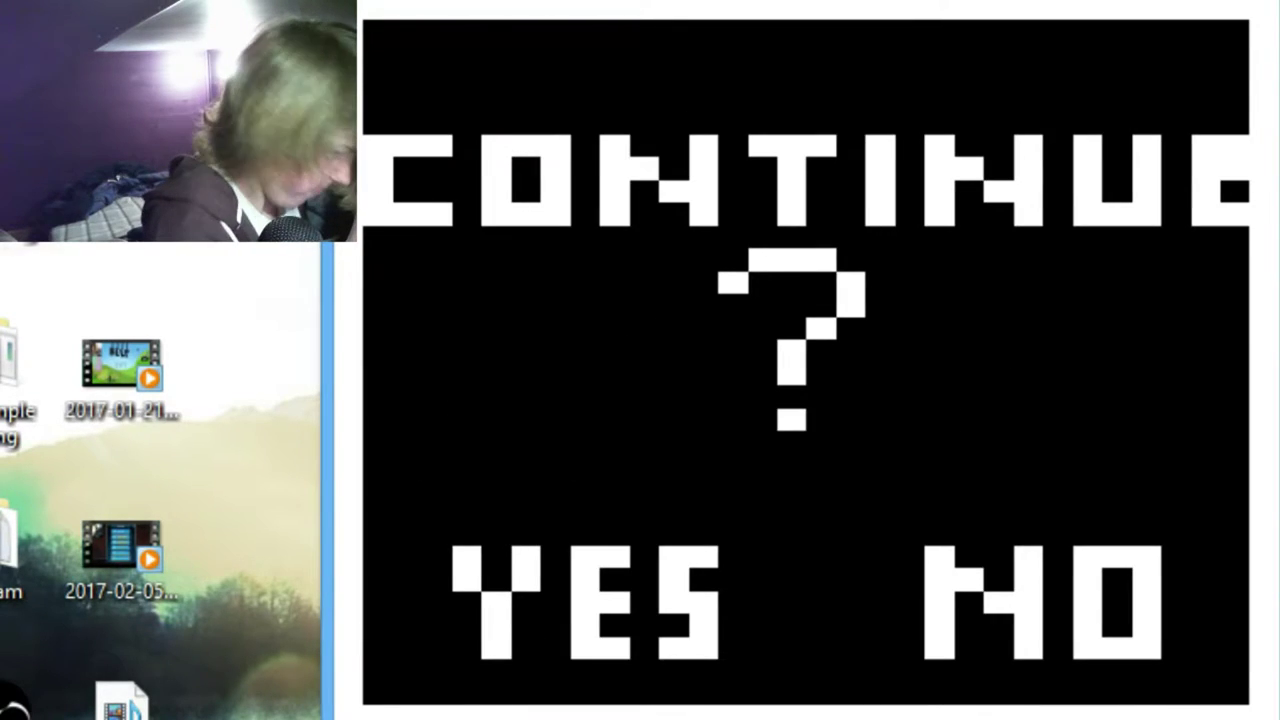
{"action": "key", "text": "Return"}
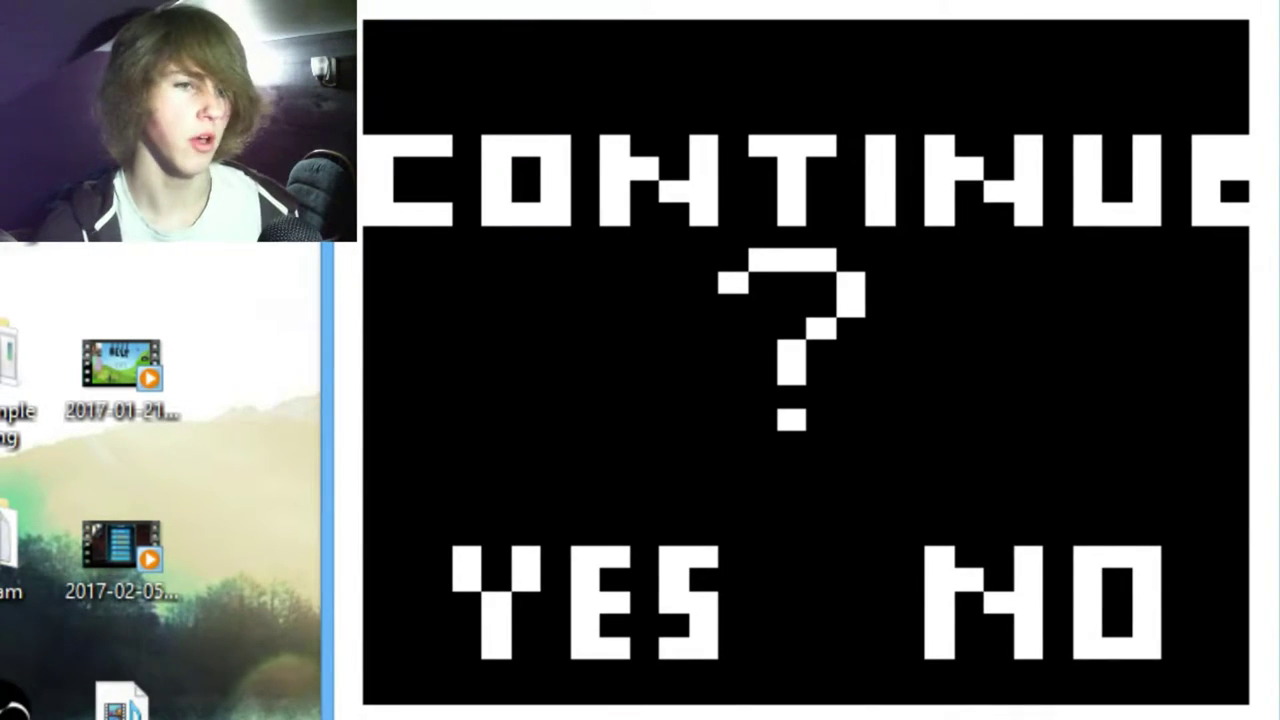
{"action": "key", "text": "Return"}
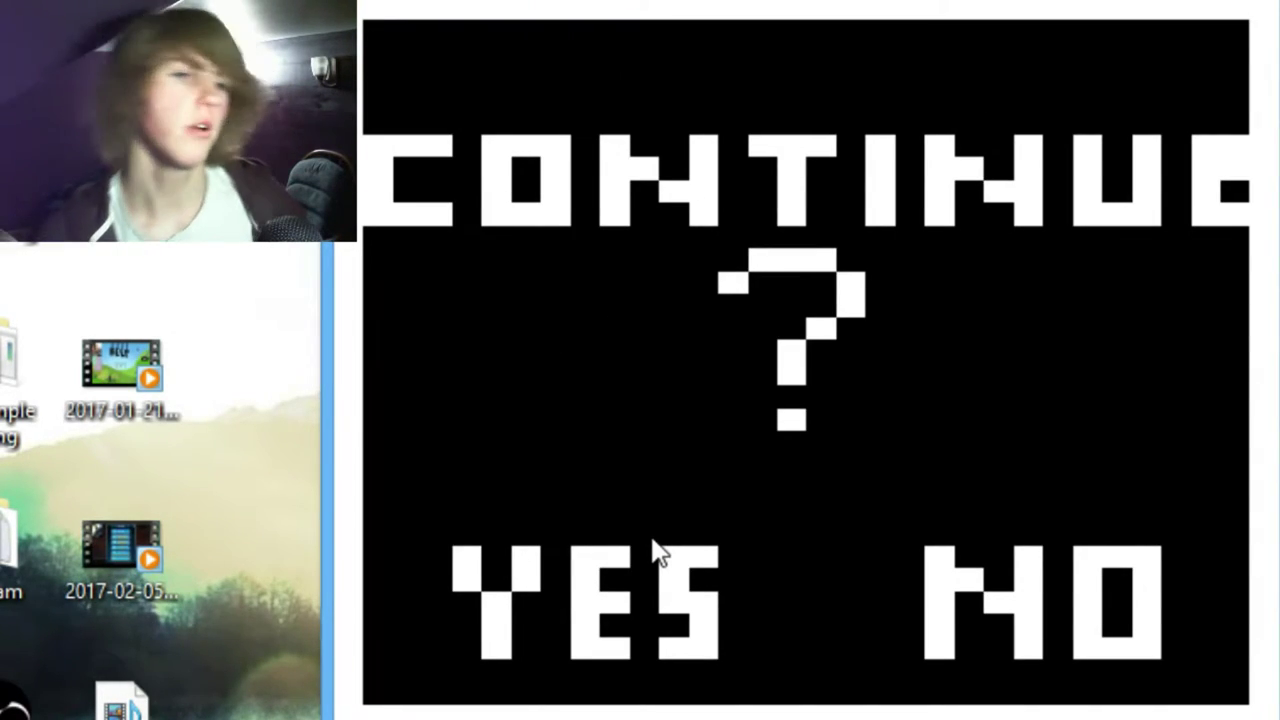
{"action": "key", "text": "Return"}
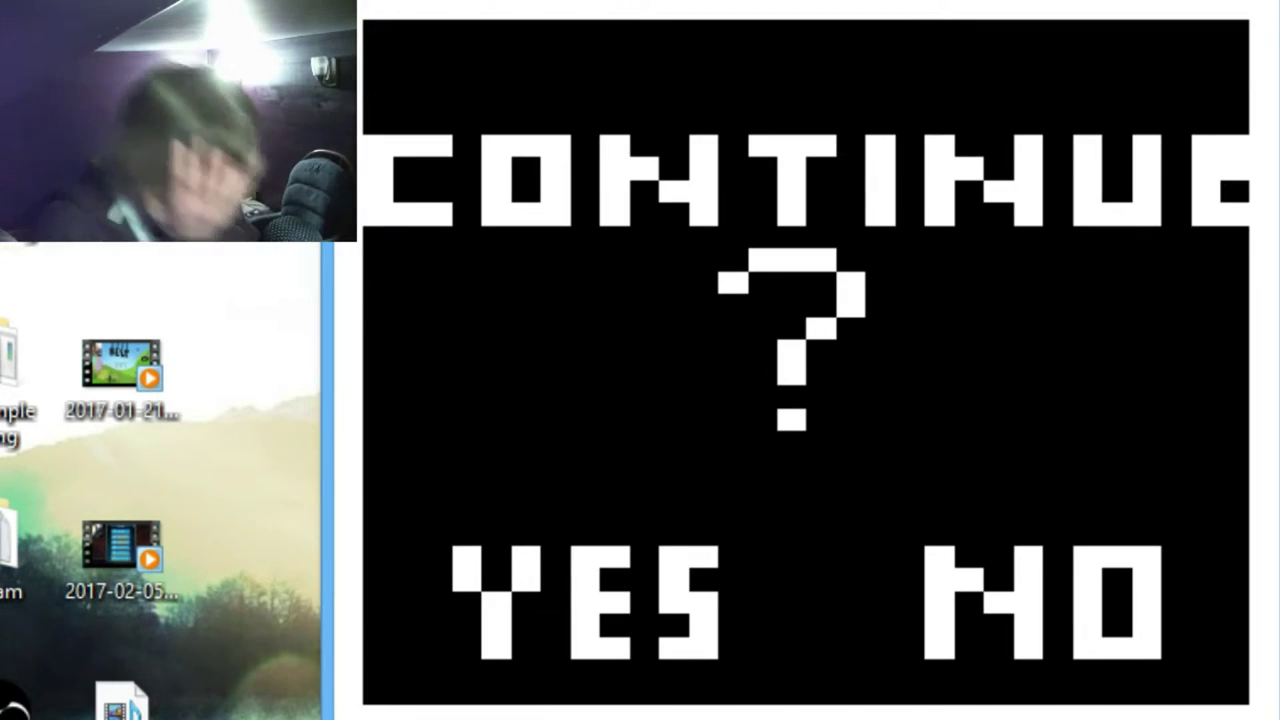
{"action": "key", "text": "Return"}
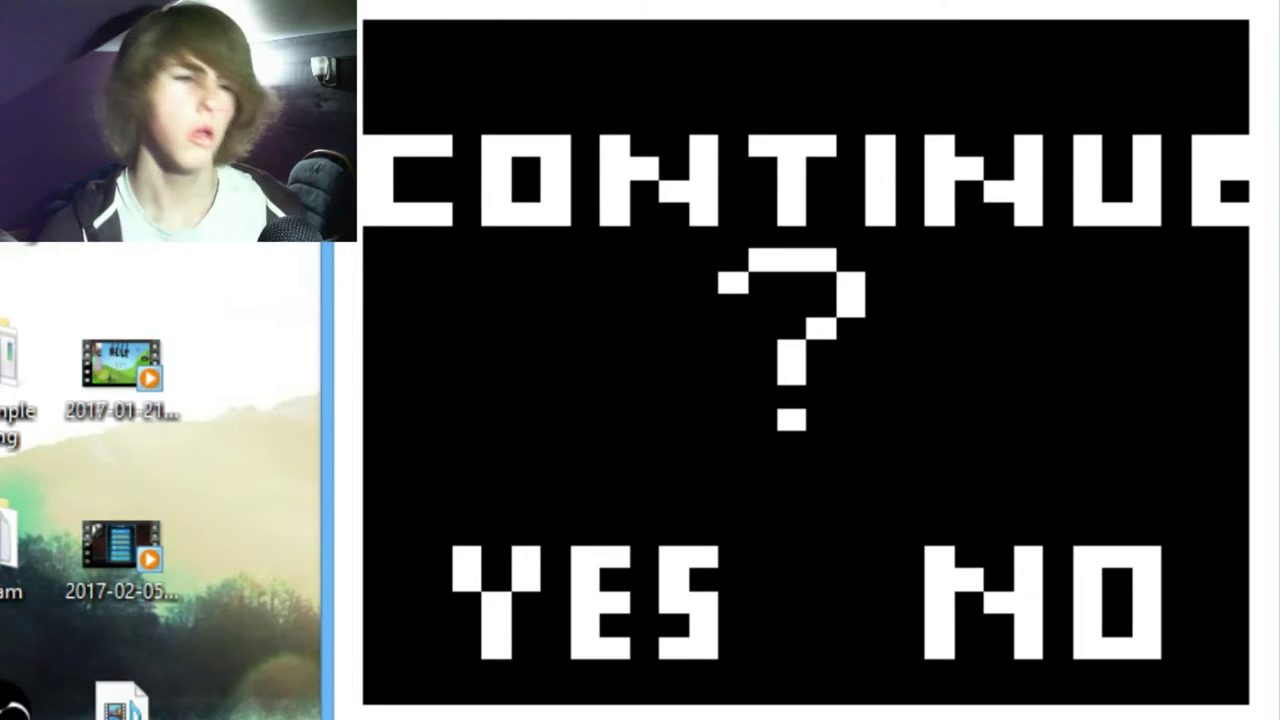
{"action": "key", "text": "Return"}
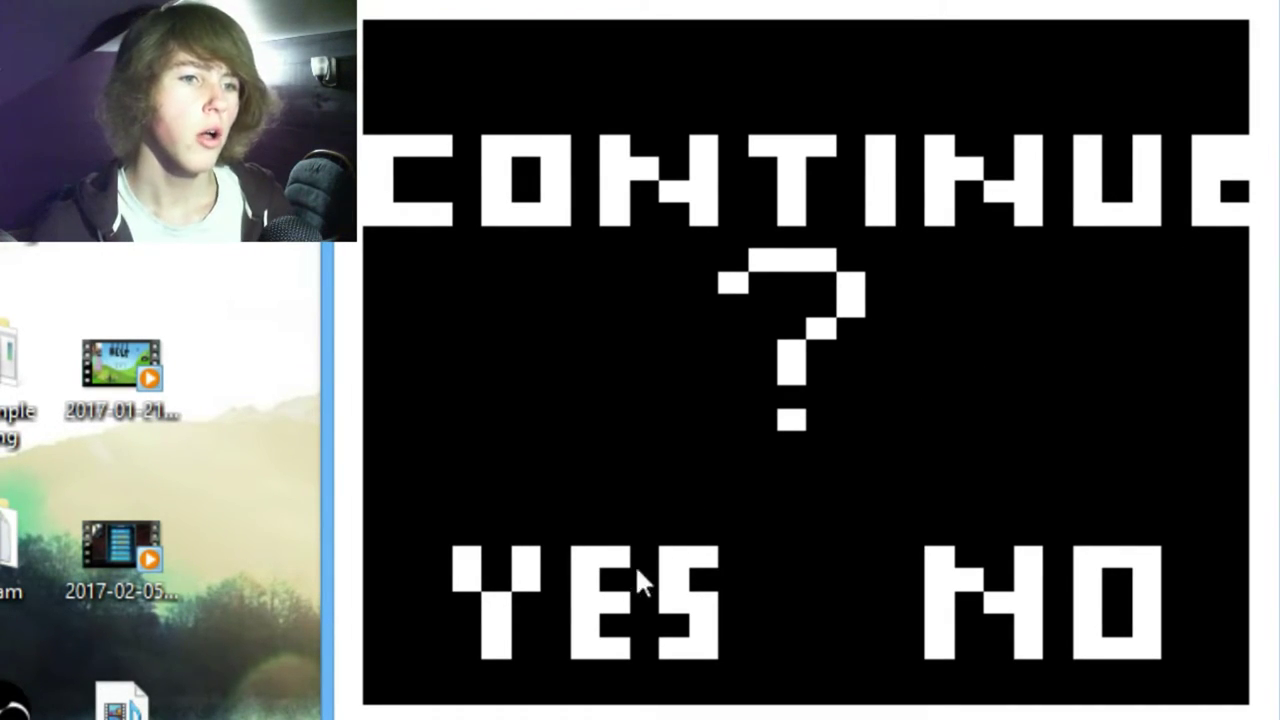
{"action": "left_click", "coordinate": [635, 580]}
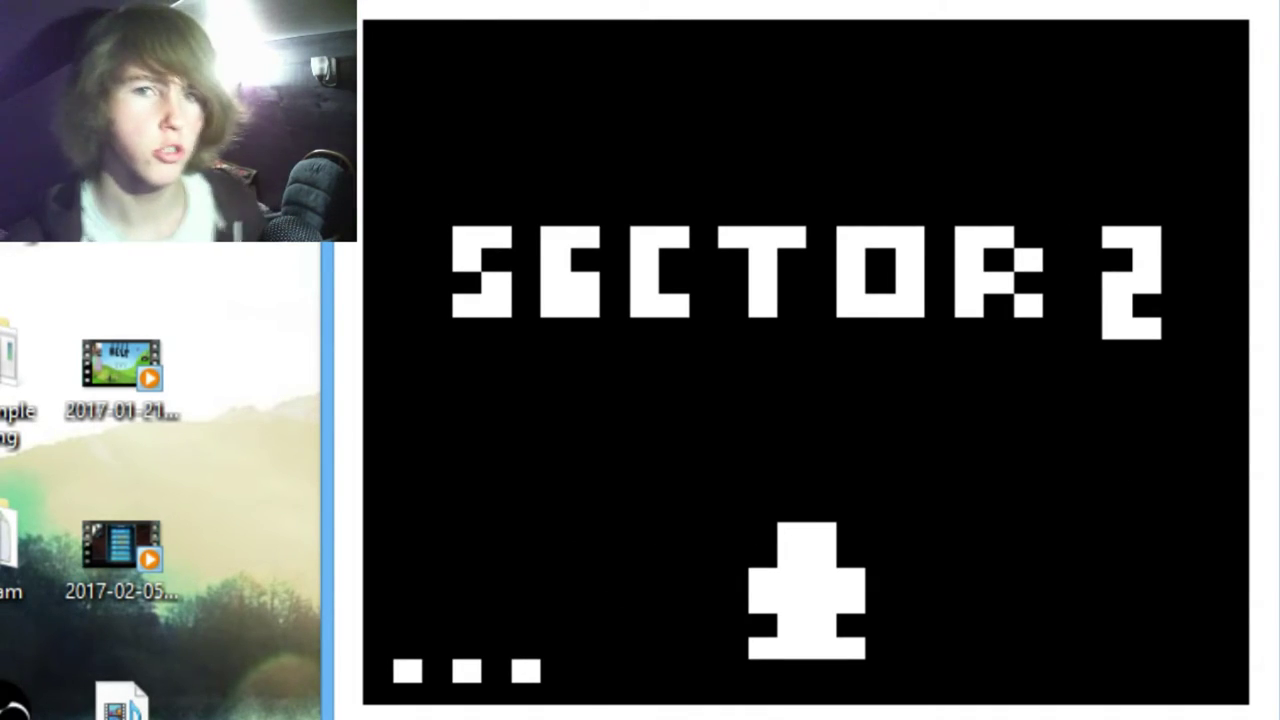